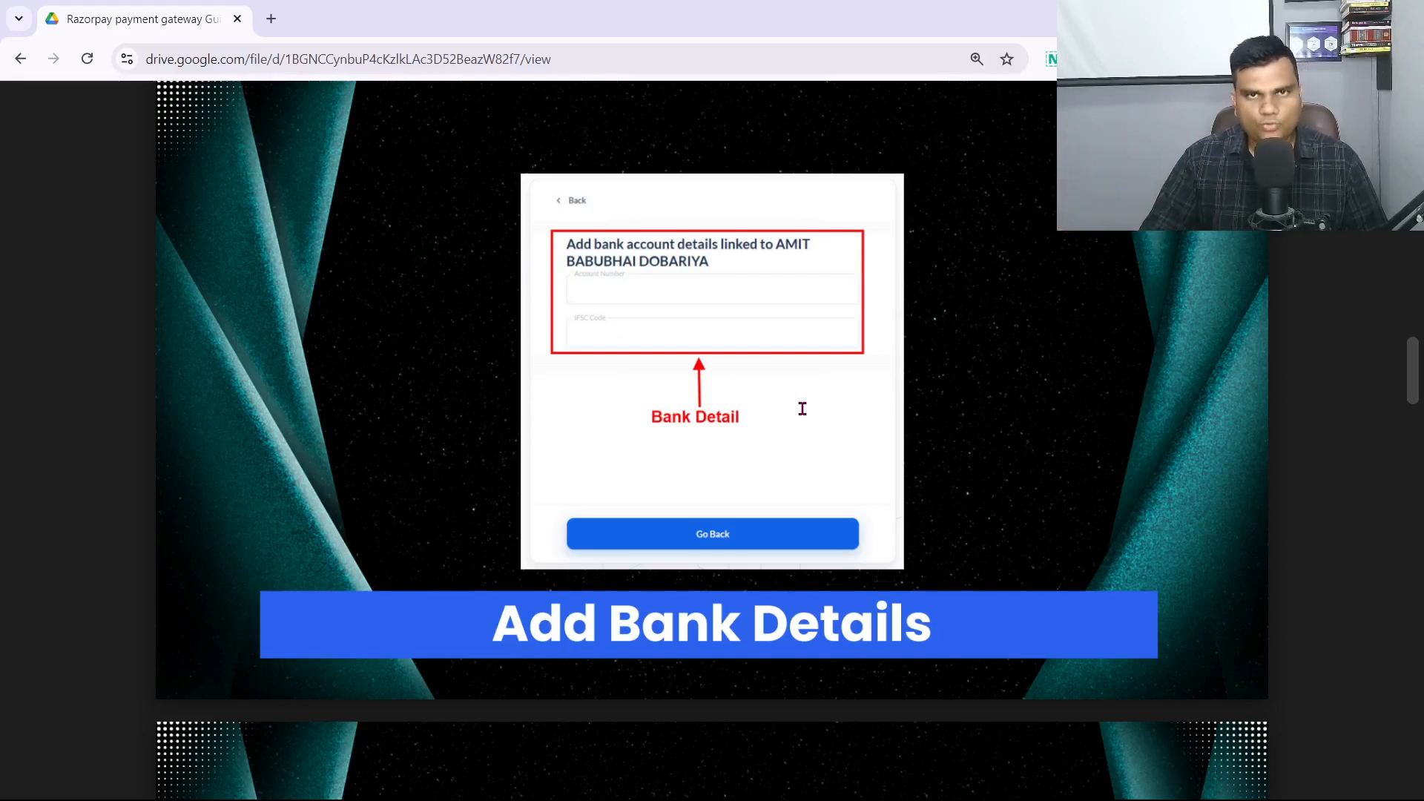
Review the payment gateway guide's pages on adding bank details, ID proof details and policy page links
scroll(808, 400, "down", 1)
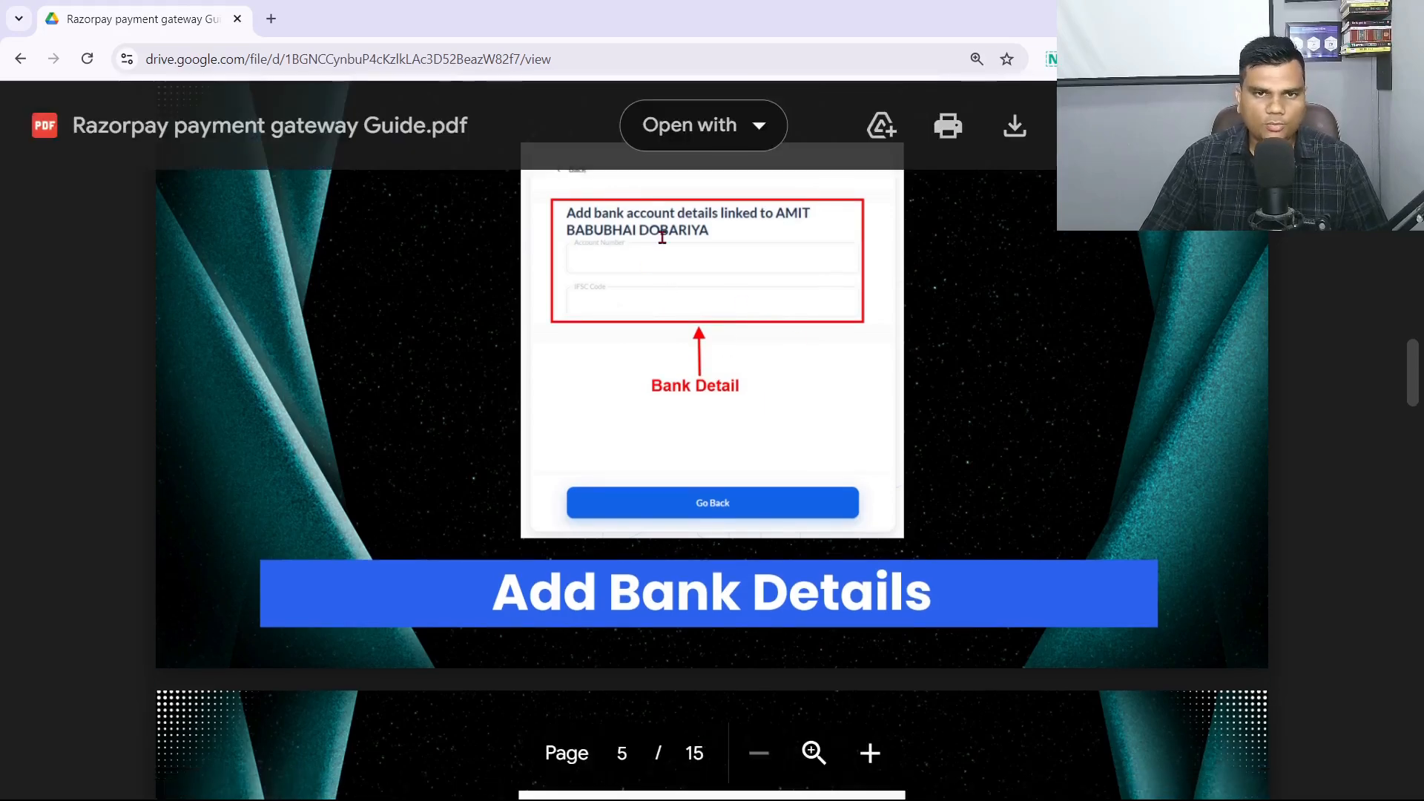
scroll(650, 381, "down", 4)
scroll(649, 381, "down", 5)
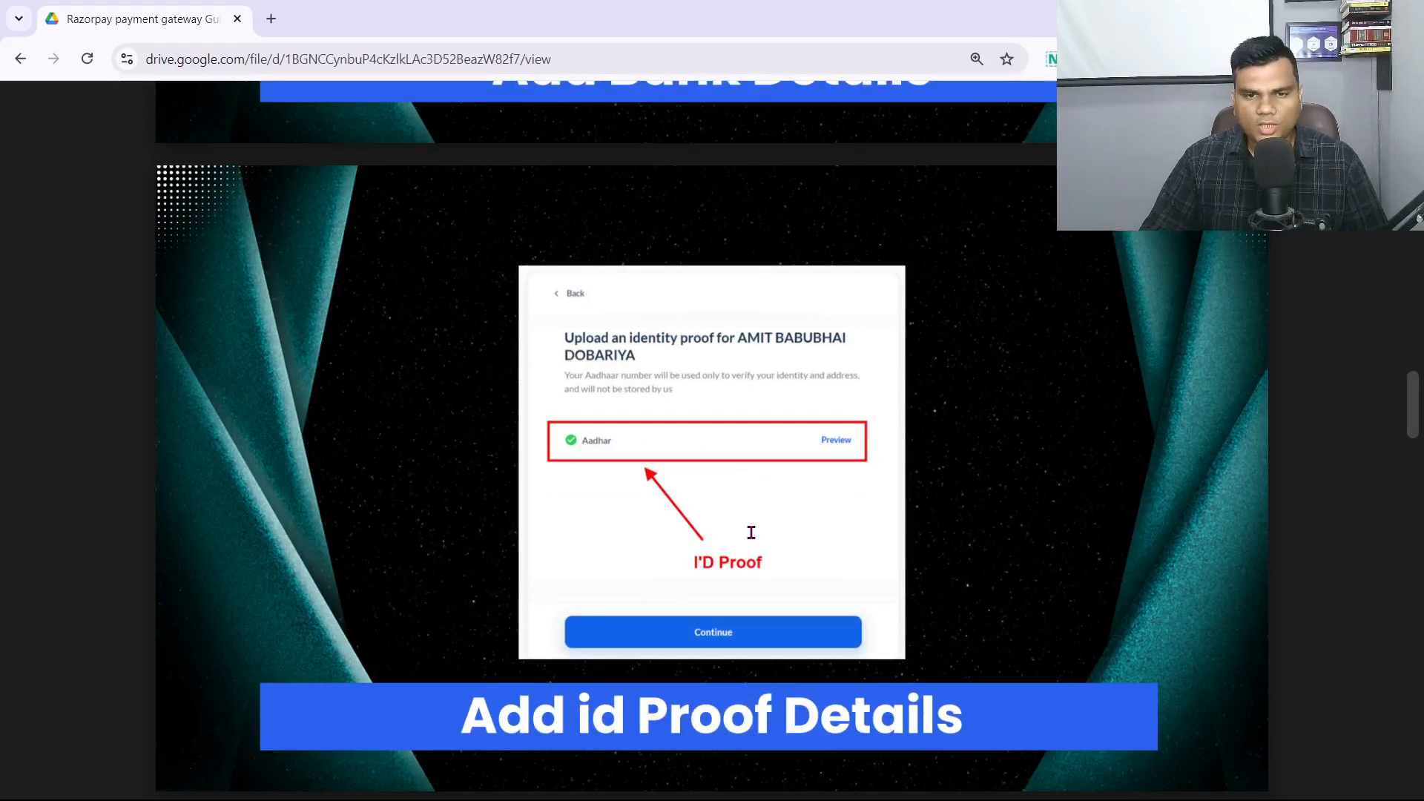
scroll(751, 532, "down", 1)
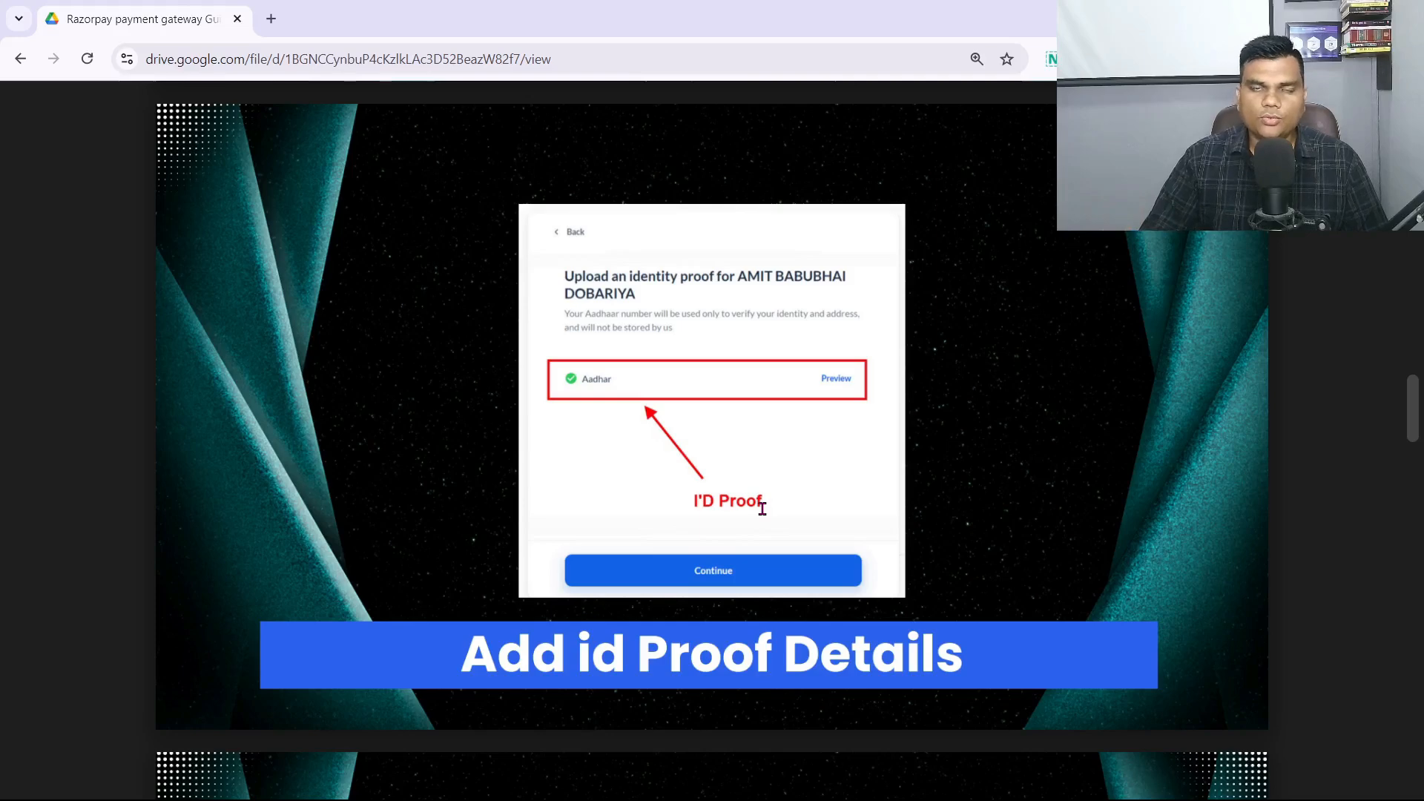
scroll(762, 508, "down", 8)
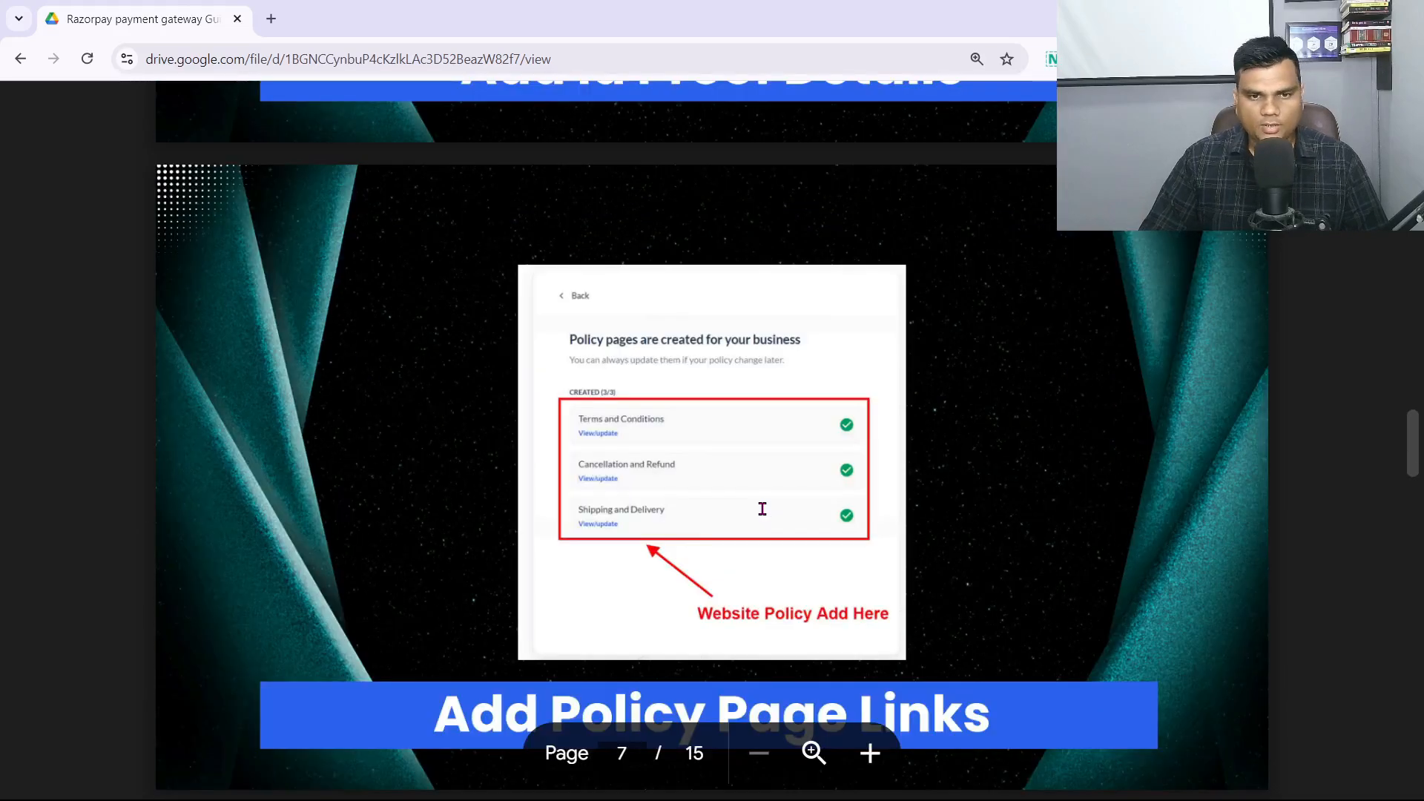
scroll(761, 509, "down", 1)
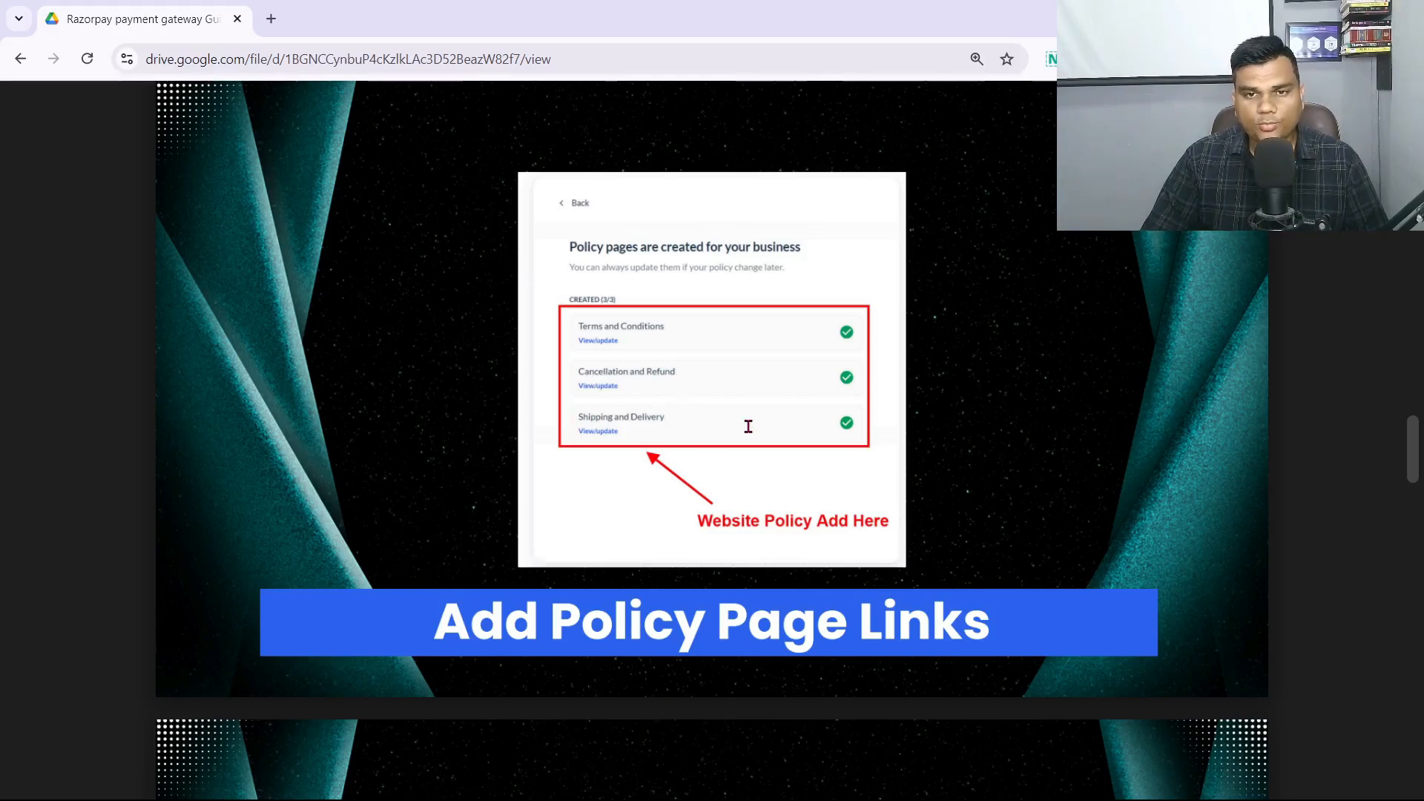
scroll(748, 426, "down", 2)
scroll(749, 426, "down", 5)
scroll(748, 427, "up", 5)
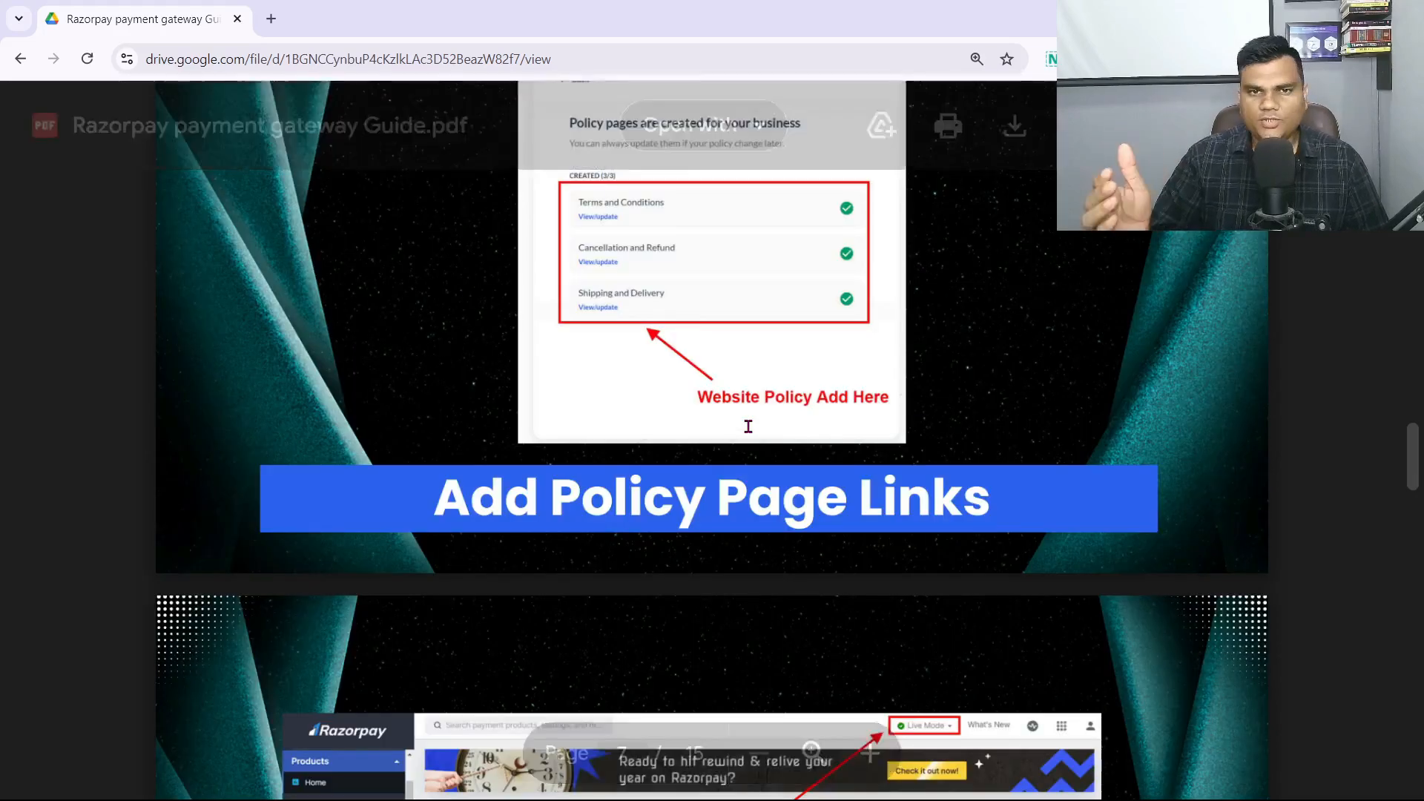
Review the guide's pages on live mode, adding details in Account & Settings, and creating an API key for the website
scroll(748, 426, "down", 3)
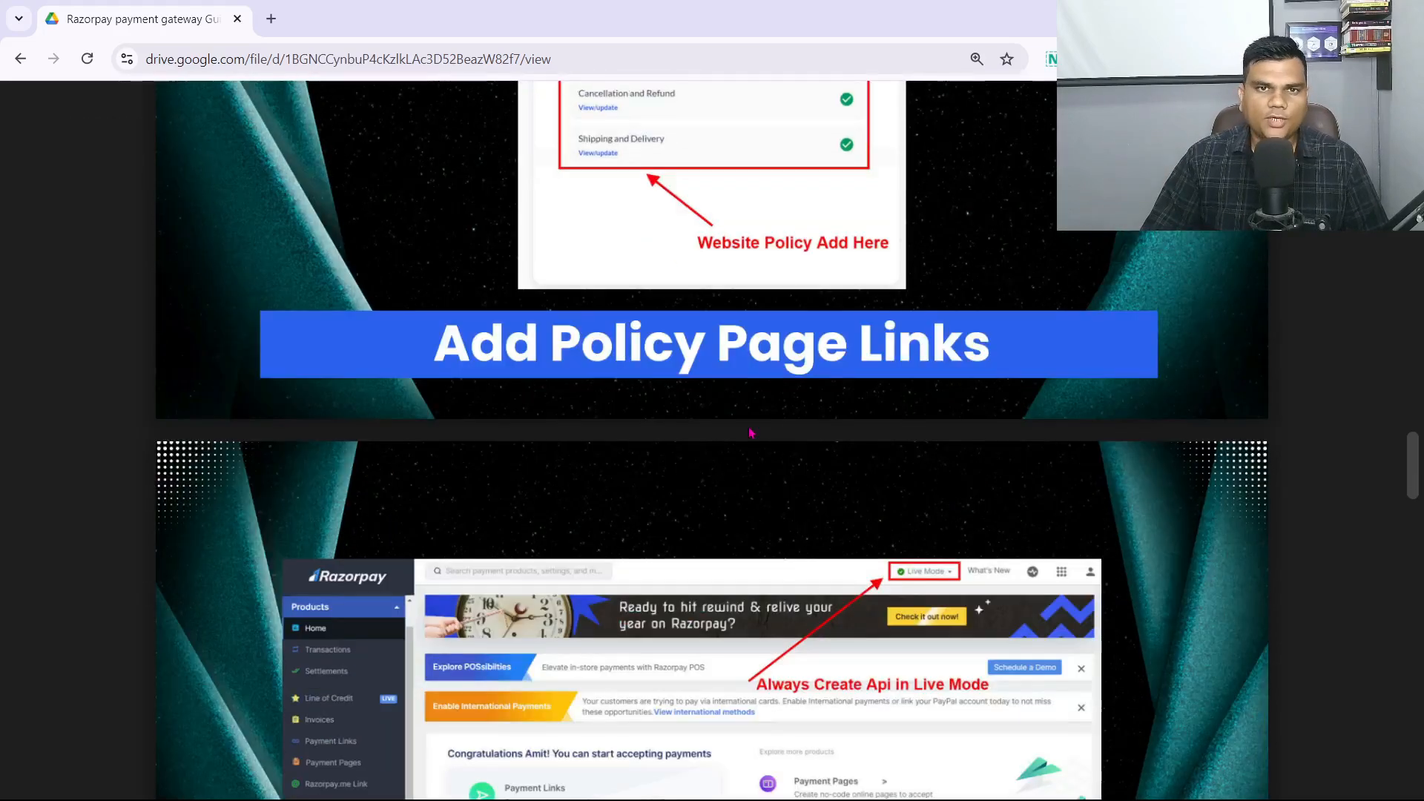
scroll(749, 432, "down", 6)
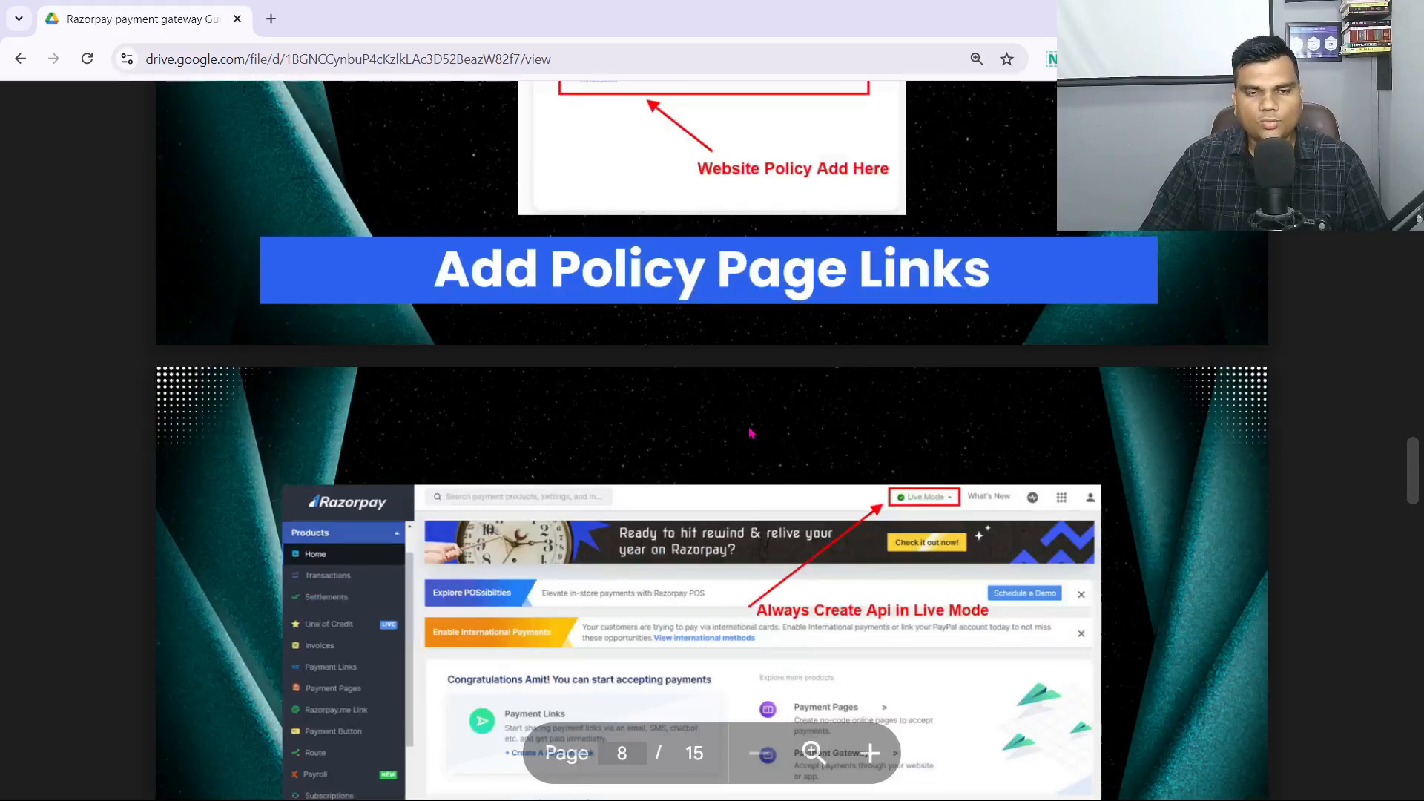
scroll(749, 427, "down", 1)
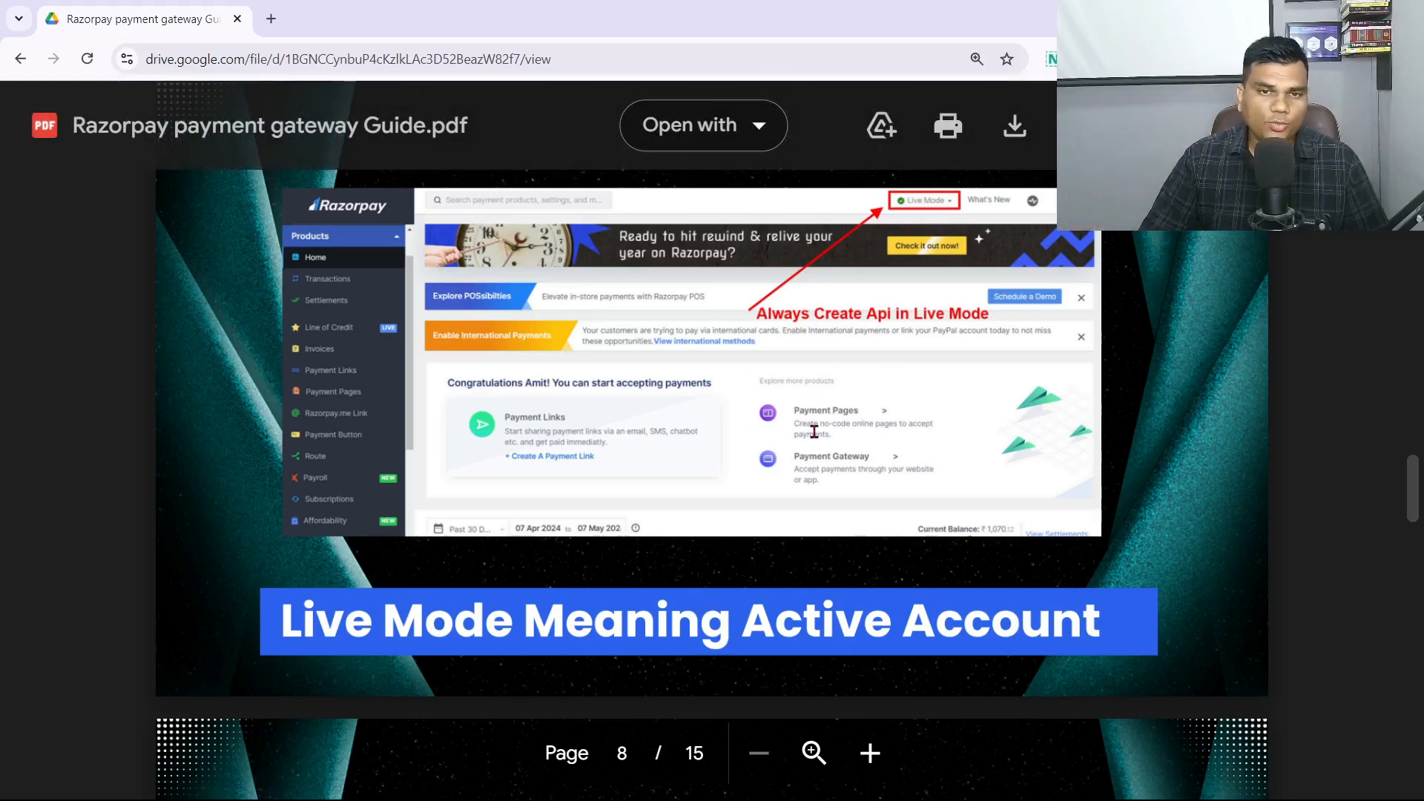
scroll(814, 433, "down", 1)
scroll(814, 434, "down", 3)
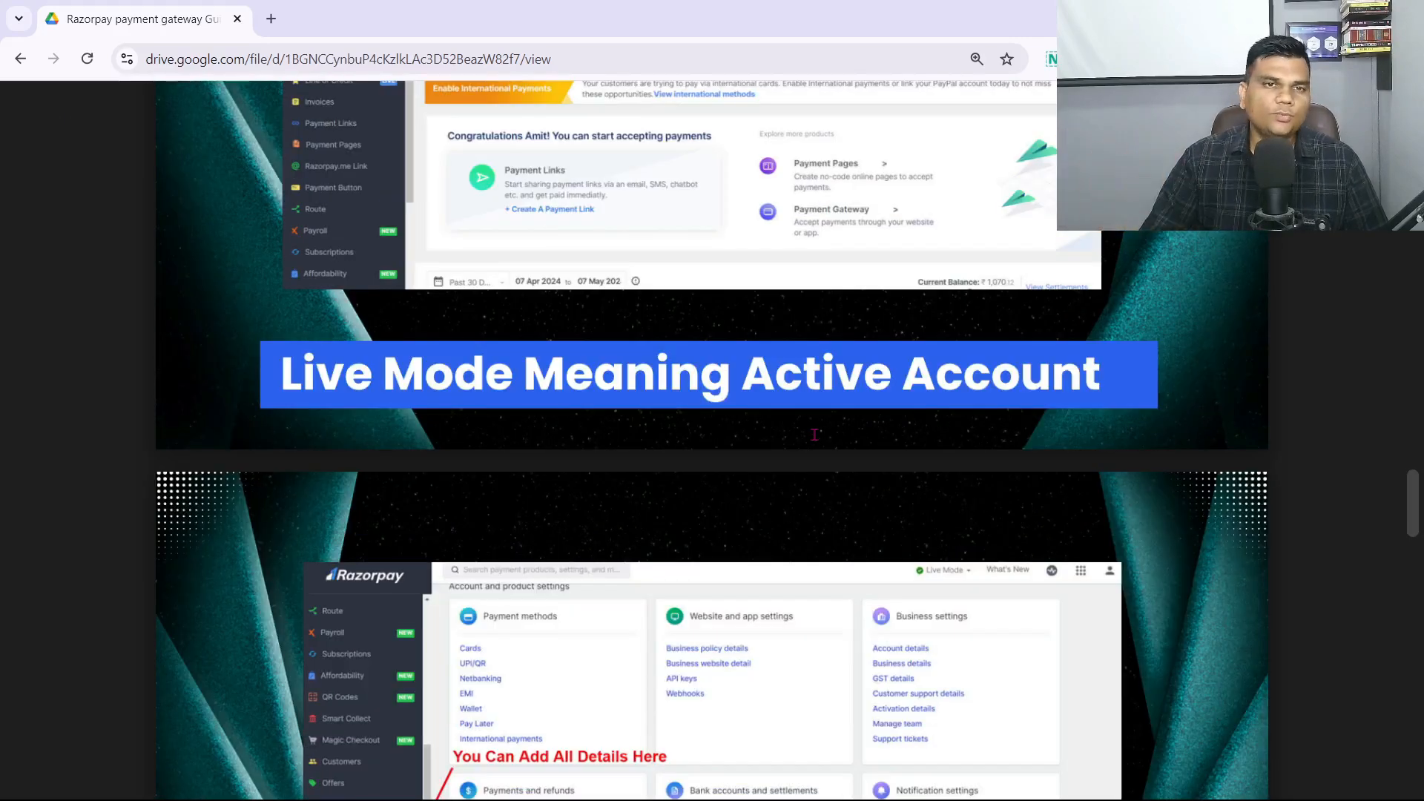
scroll(813, 434, "down", 5)
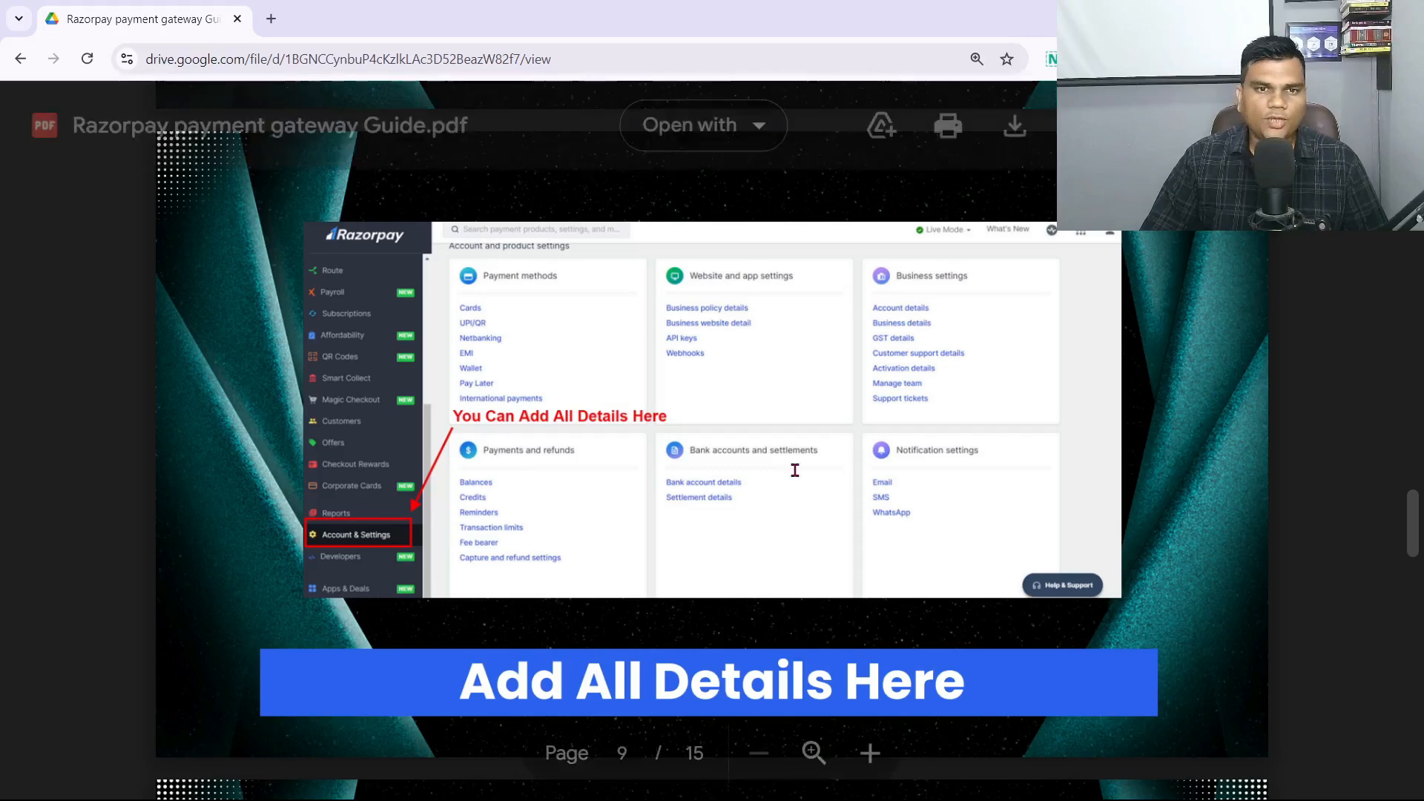
scroll(798, 470, "down", 4)
scroll(798, 471, "down", 3)
scroll(831, 440, "down", 1)
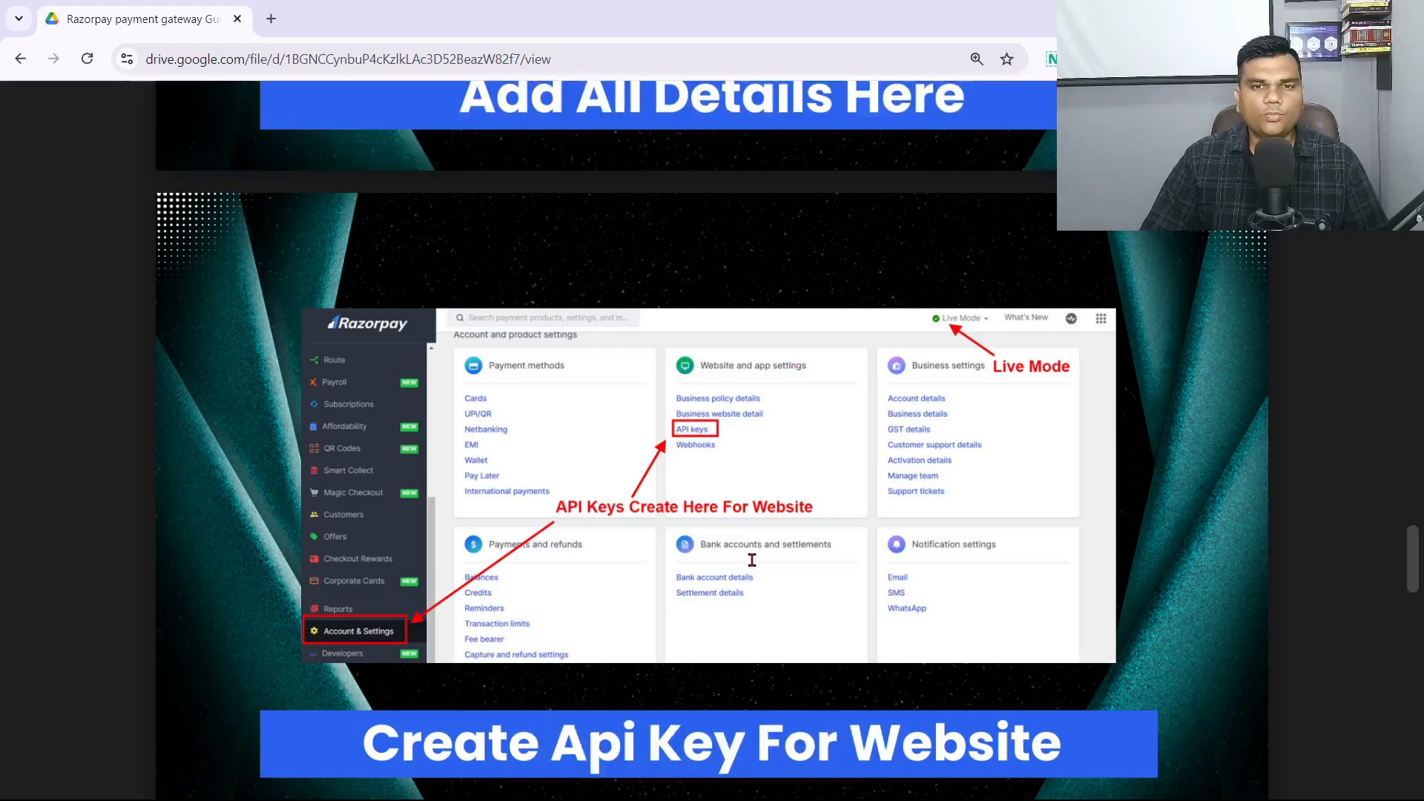
Review the guide's pages on creating payment links, creating offers, and No Cost EMI offers
scroll(751, 560, "down", 10)
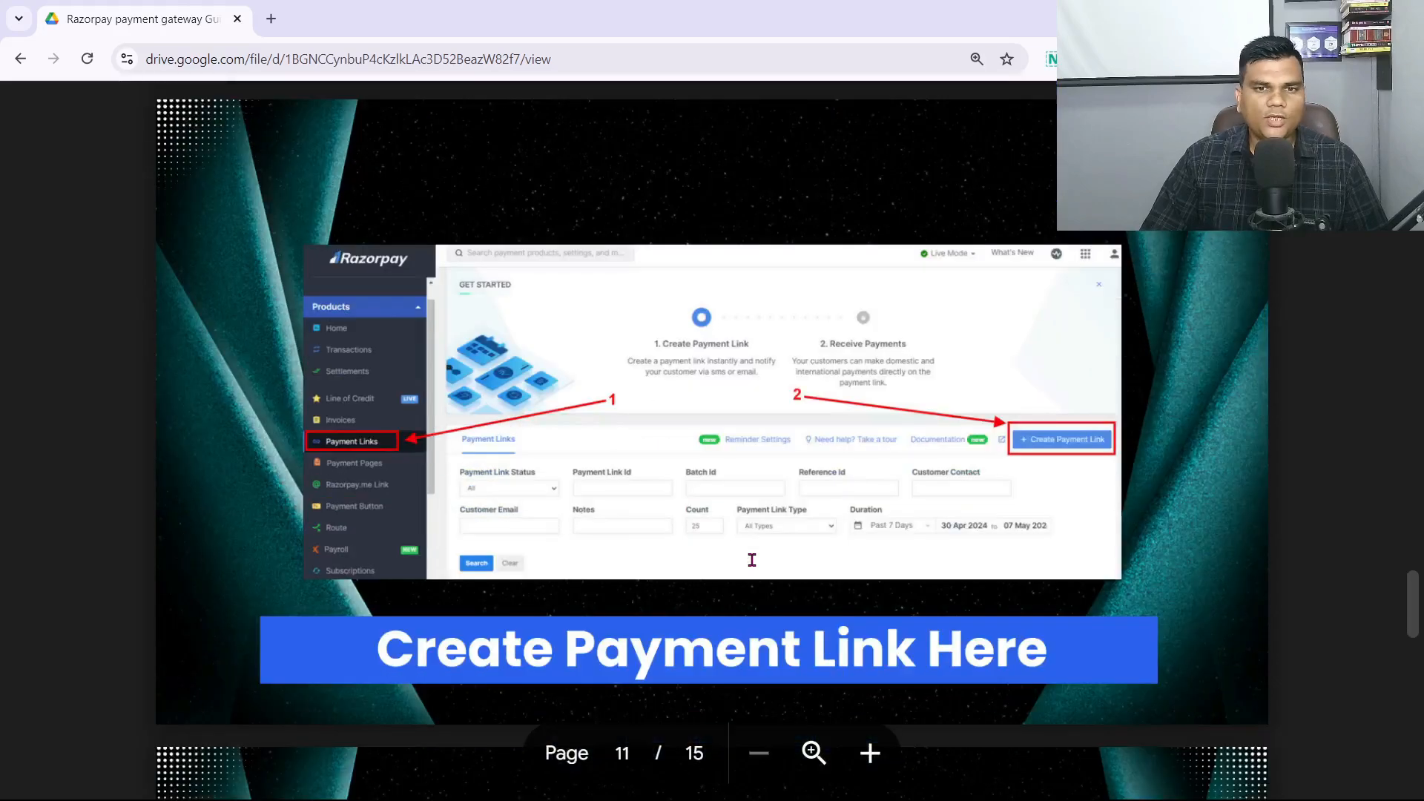
scroll(1004, 493, "down", 1)
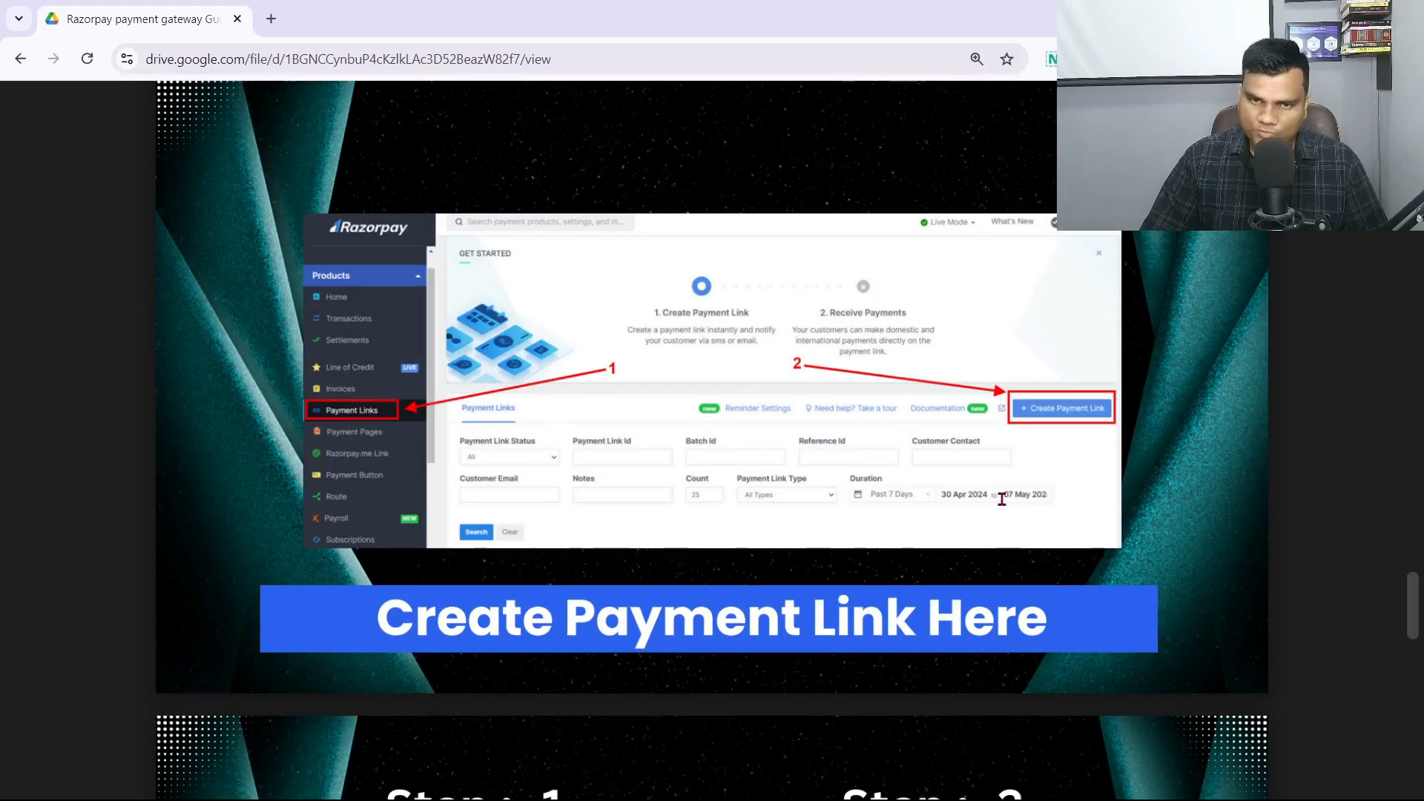
scroll(363, 378, "down", 1)
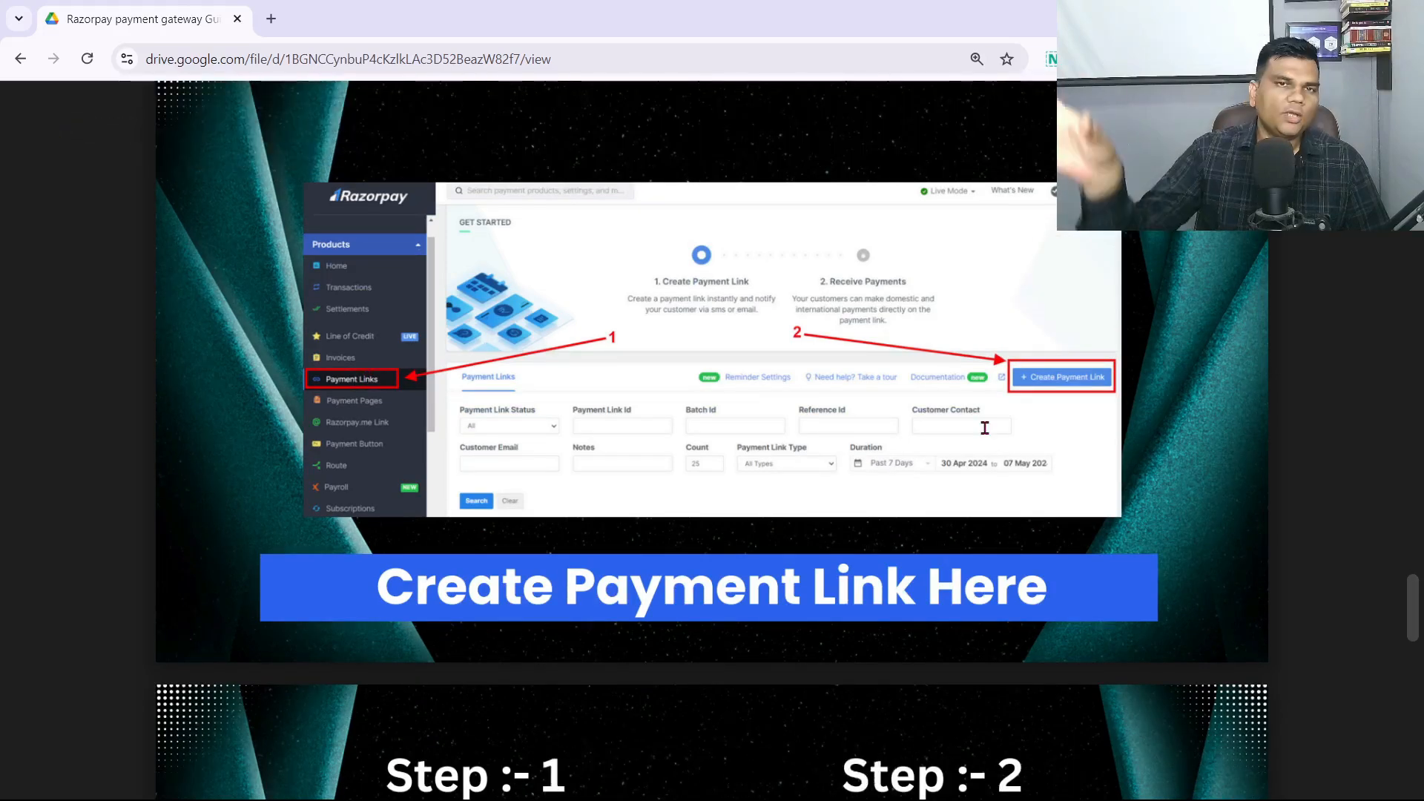
scroll(985, 428, "down", 1)
scroll(984, 428, "down", 3)
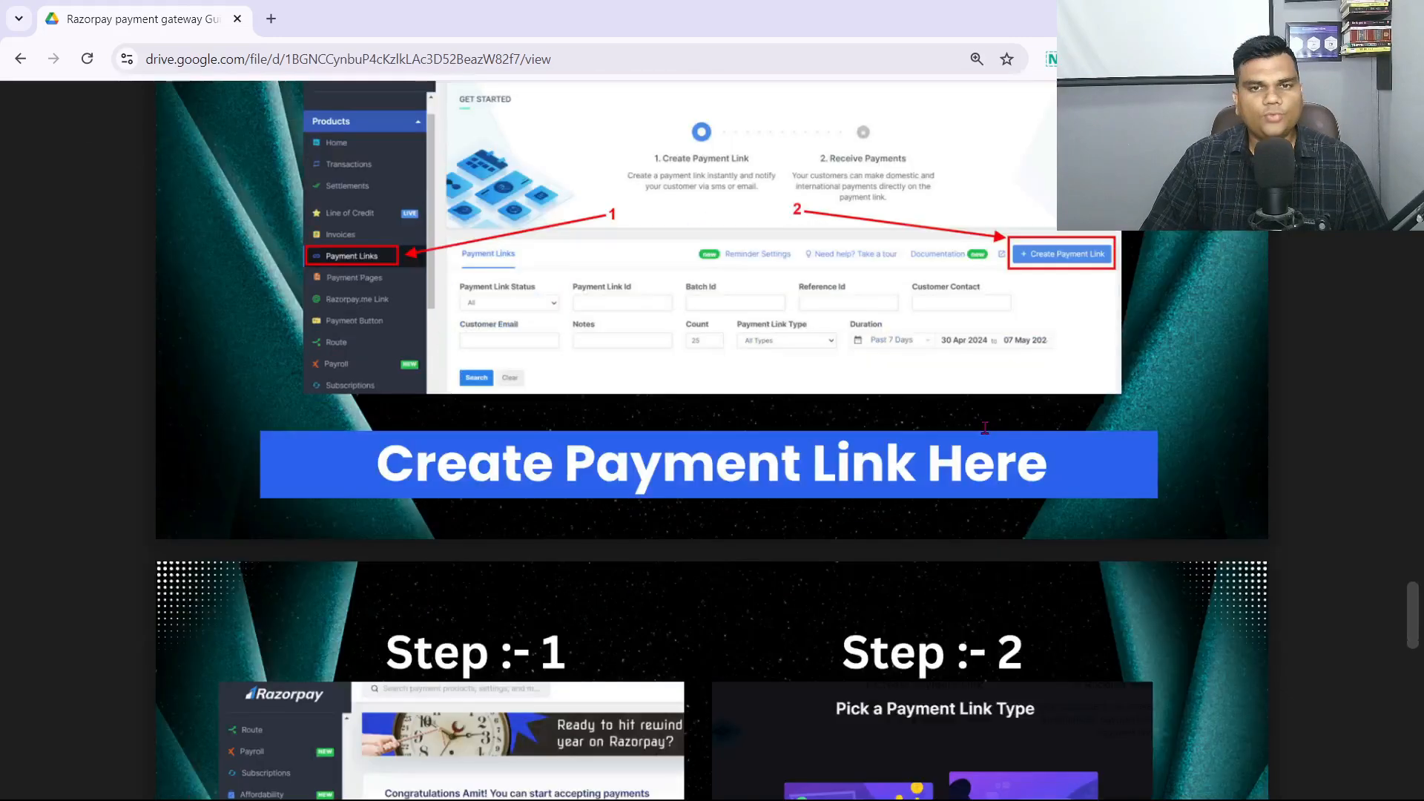
scroll(984, 428, "down", 13)
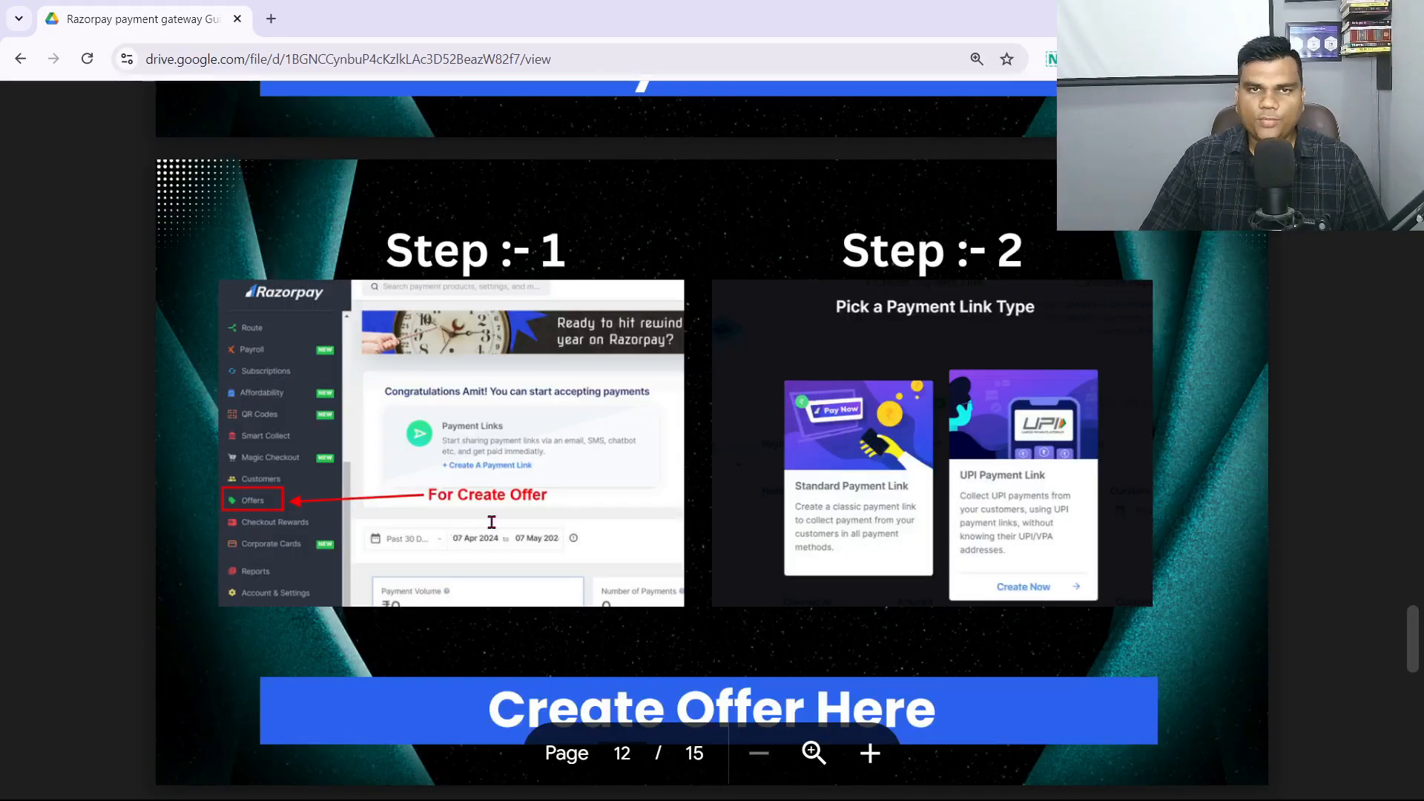
scroll(492, 522, "down", 20)
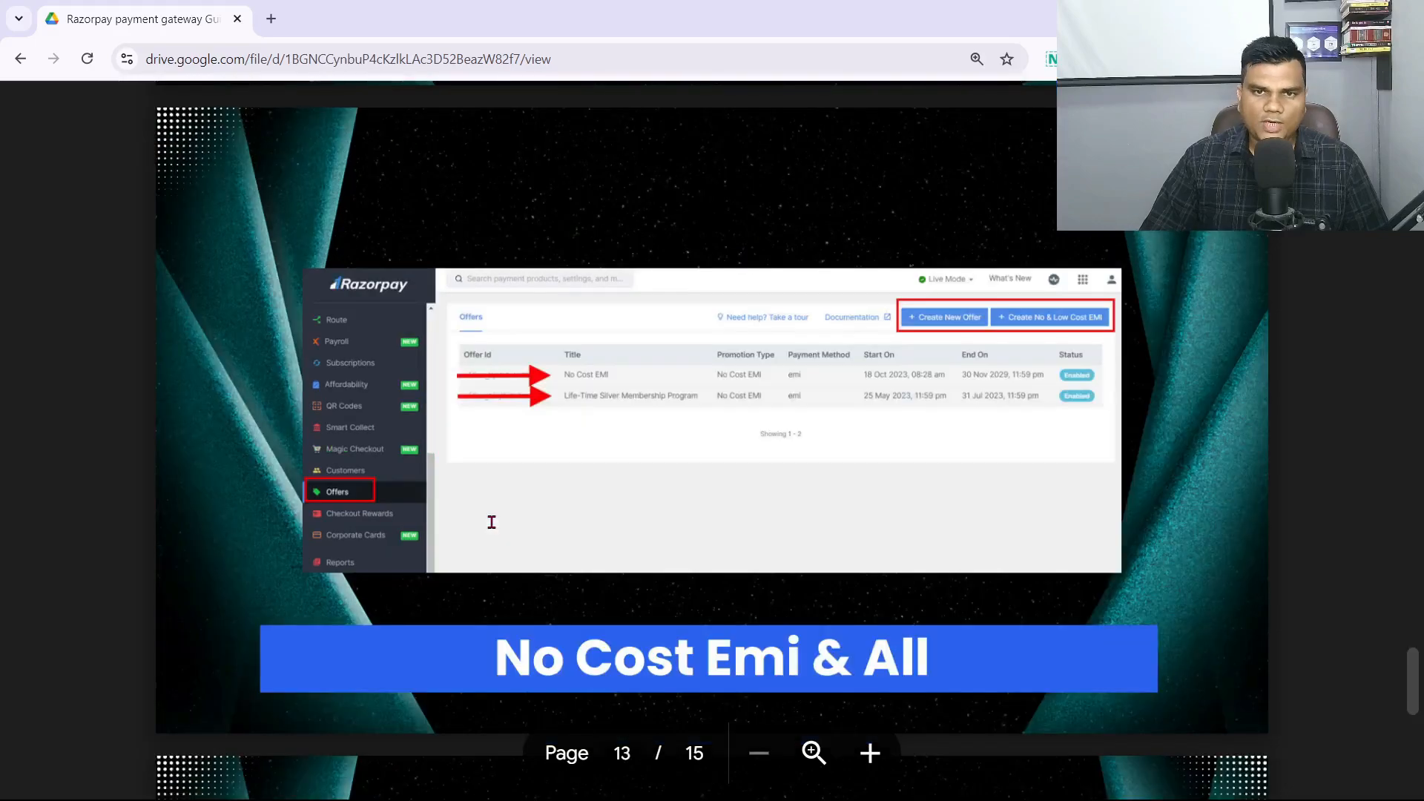
scroll(491, 522, "down", 20)
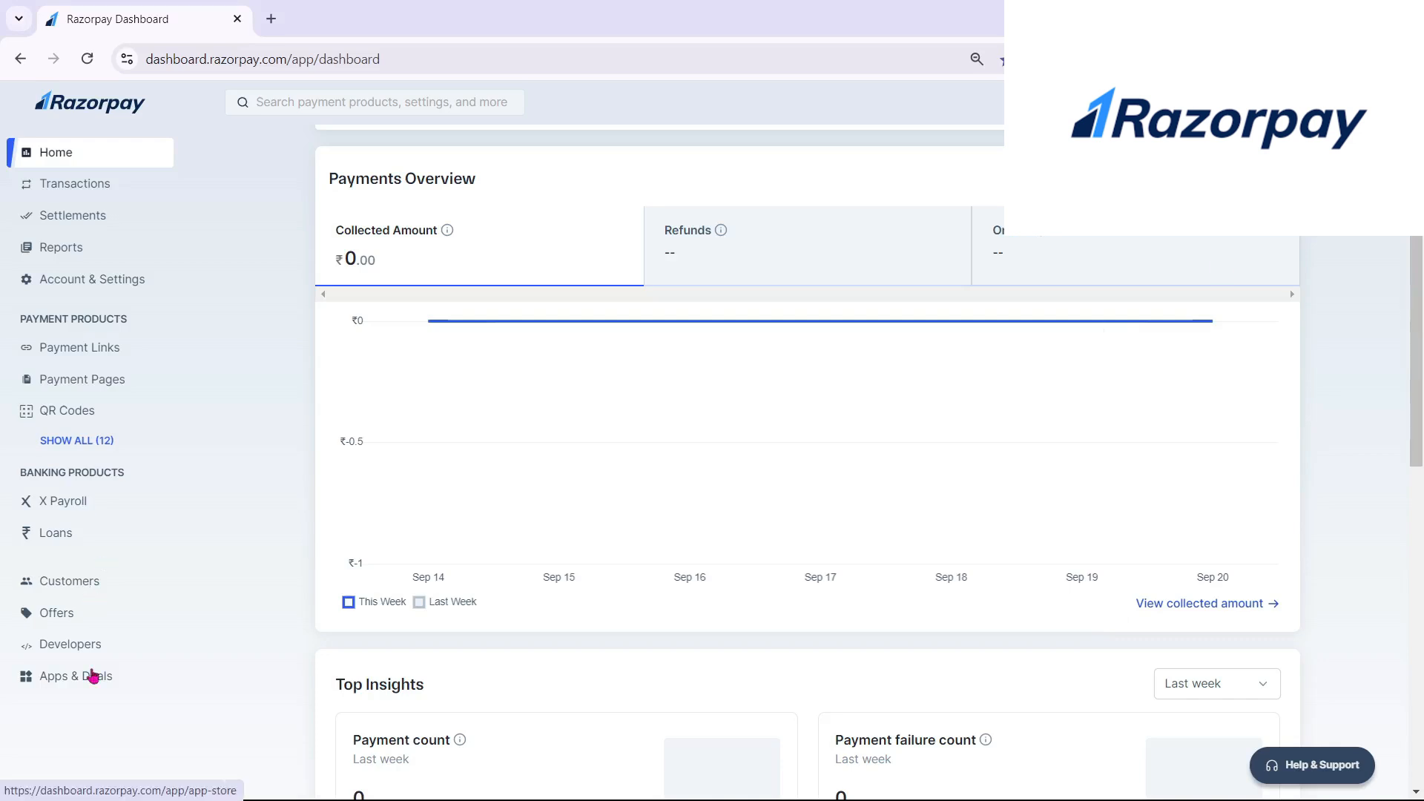
Go to Offers in the Razorpay dashboard, dismiss the no-cost EMI form and start a Discounts & Cash Backs offer
left_click(60, 613)
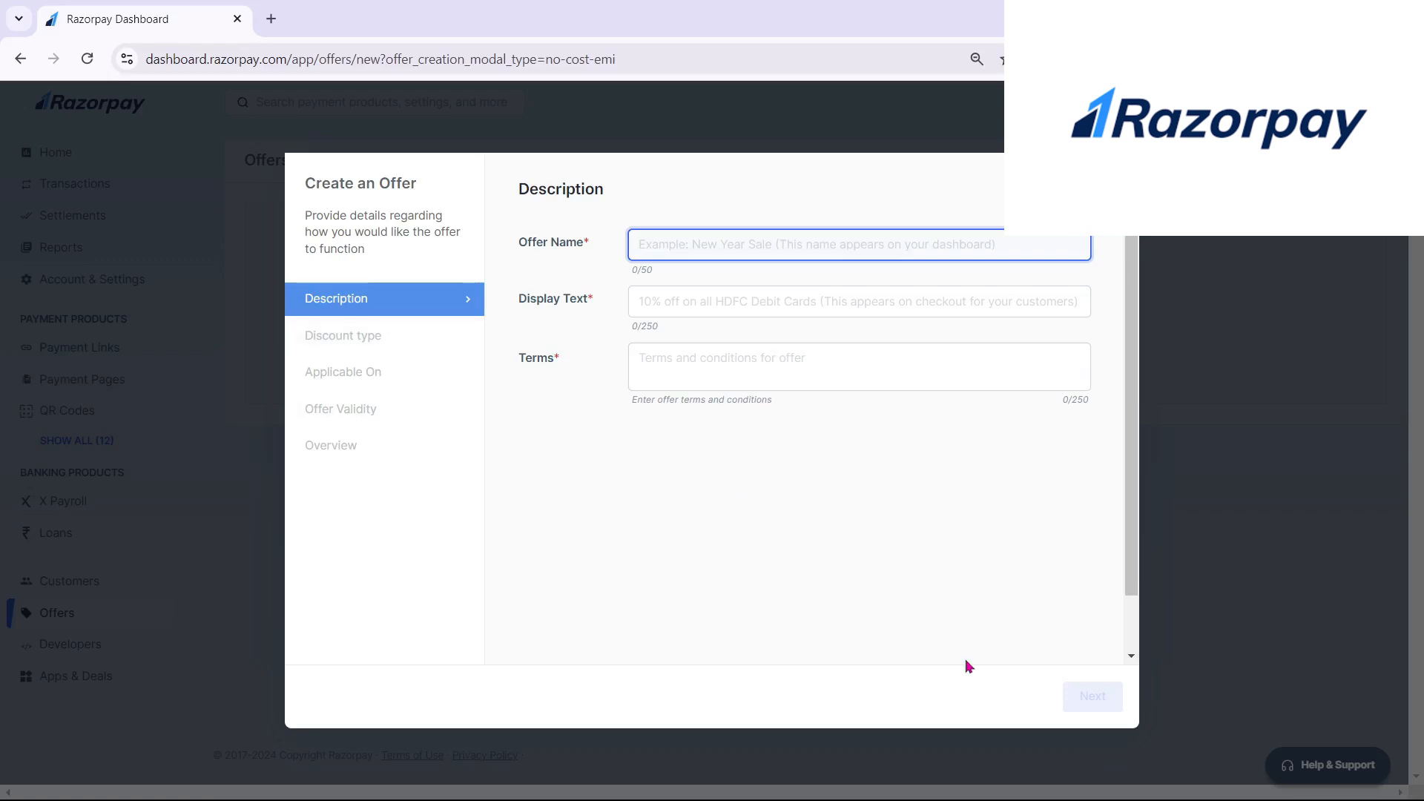
key("Escape")
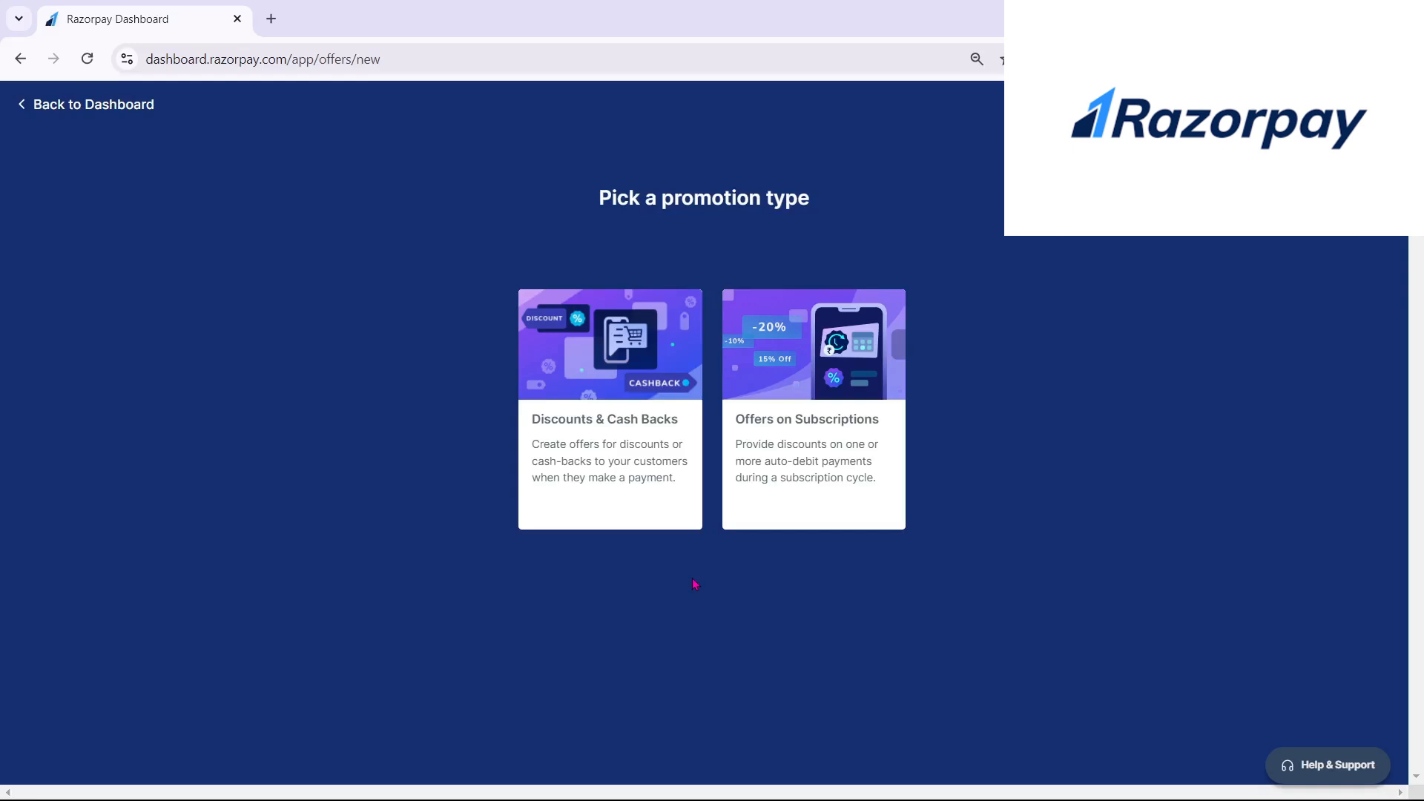
left_click(696, 414)
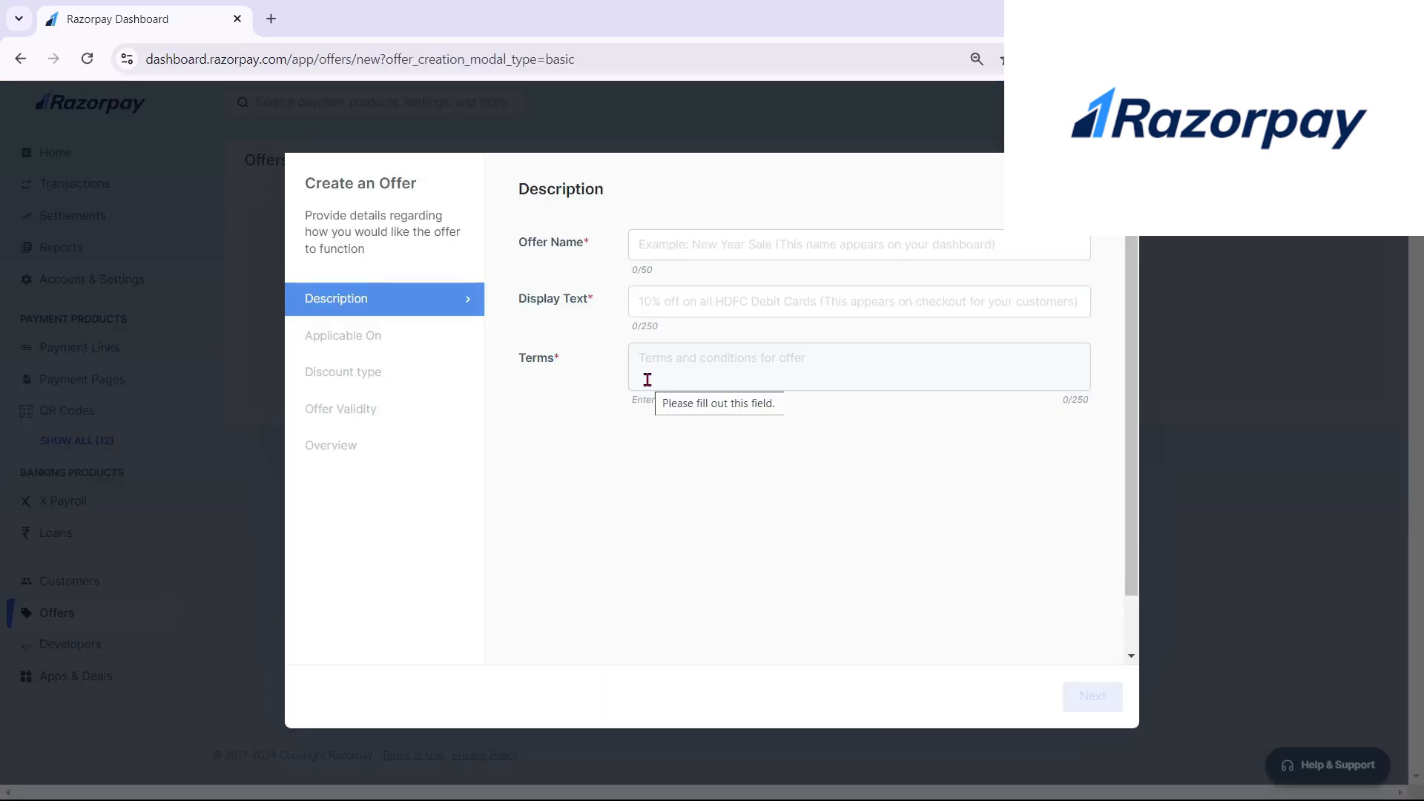
Name the offer "New Year Sale" and set its display text to "10% of on ALL HDFC Card"
left_click(667, 247)
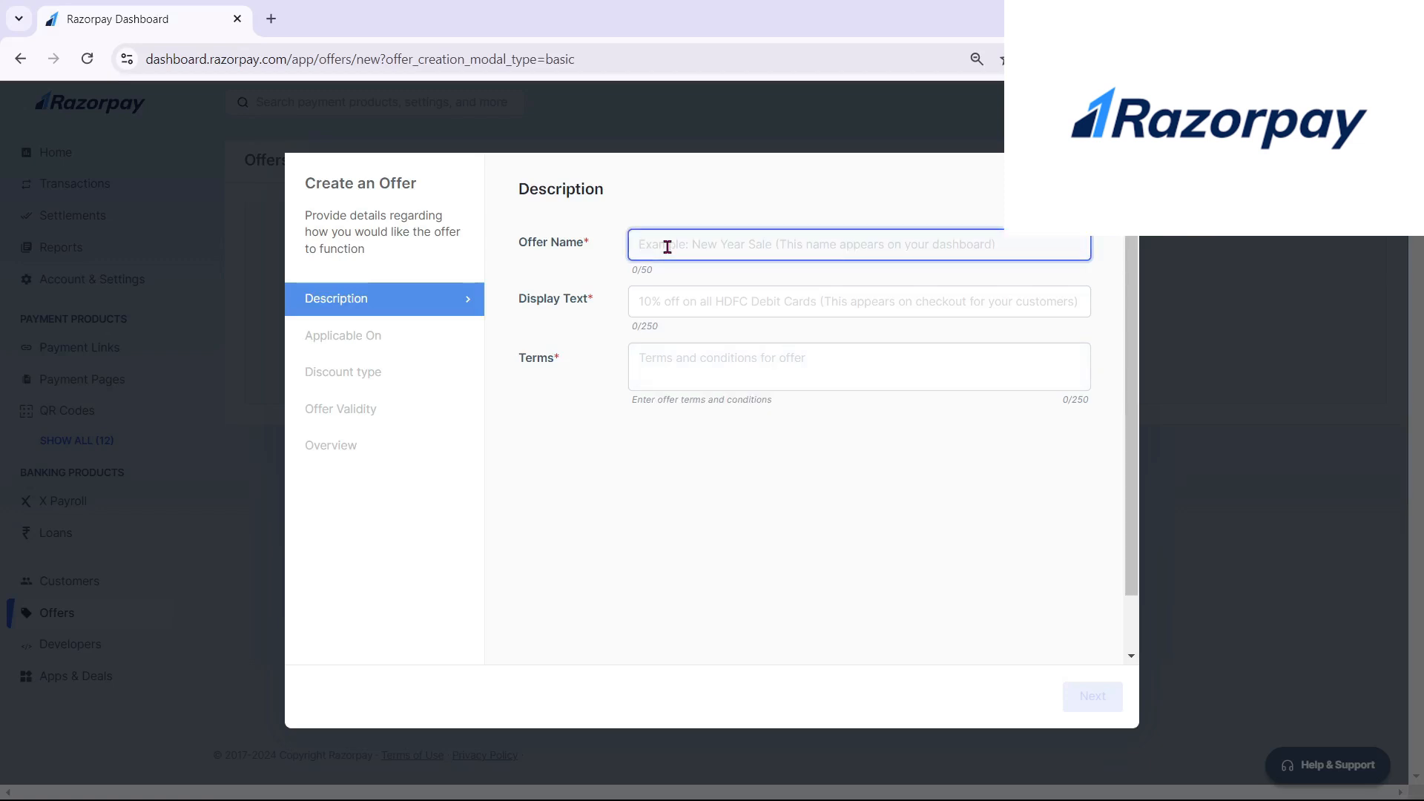
type("New Year Sale")
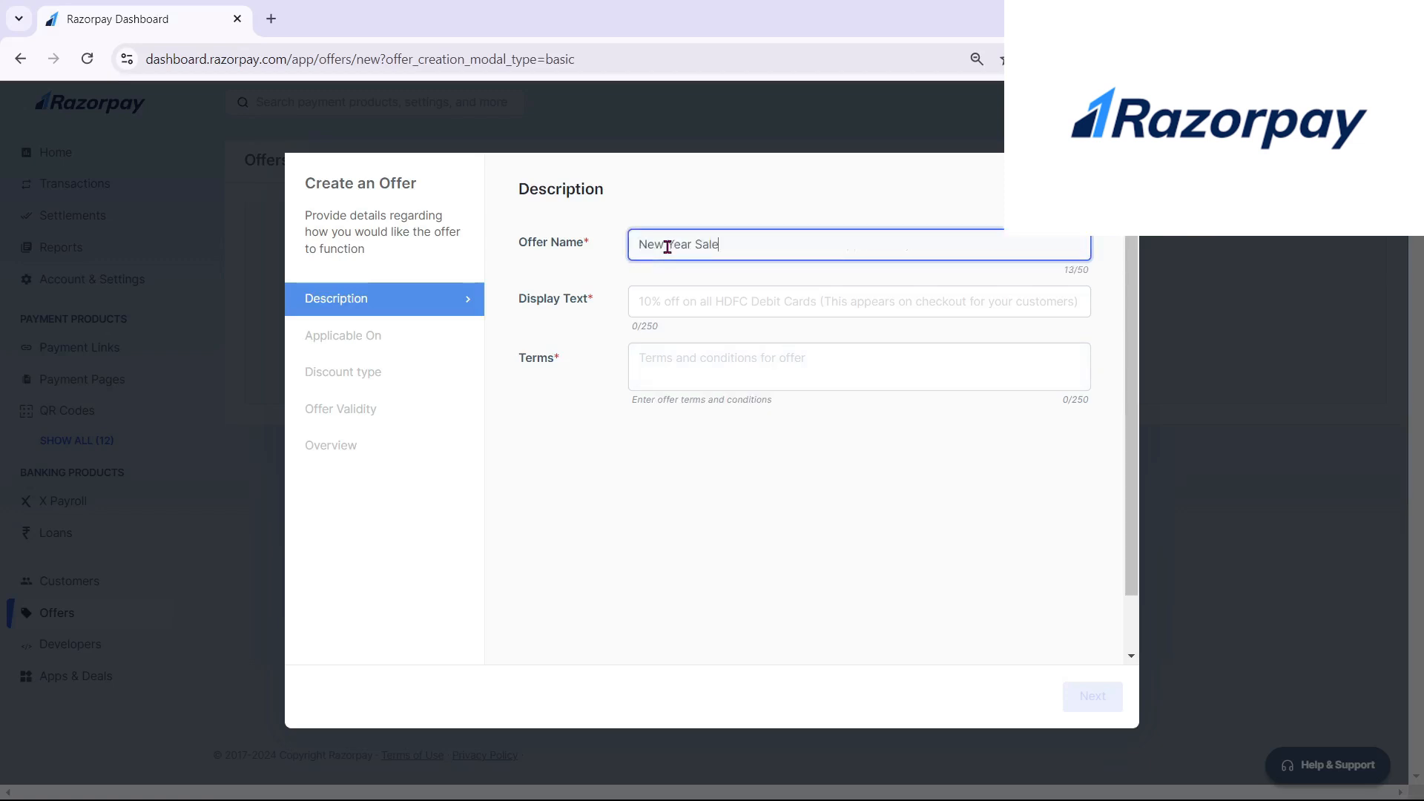
left_click(671, 302)
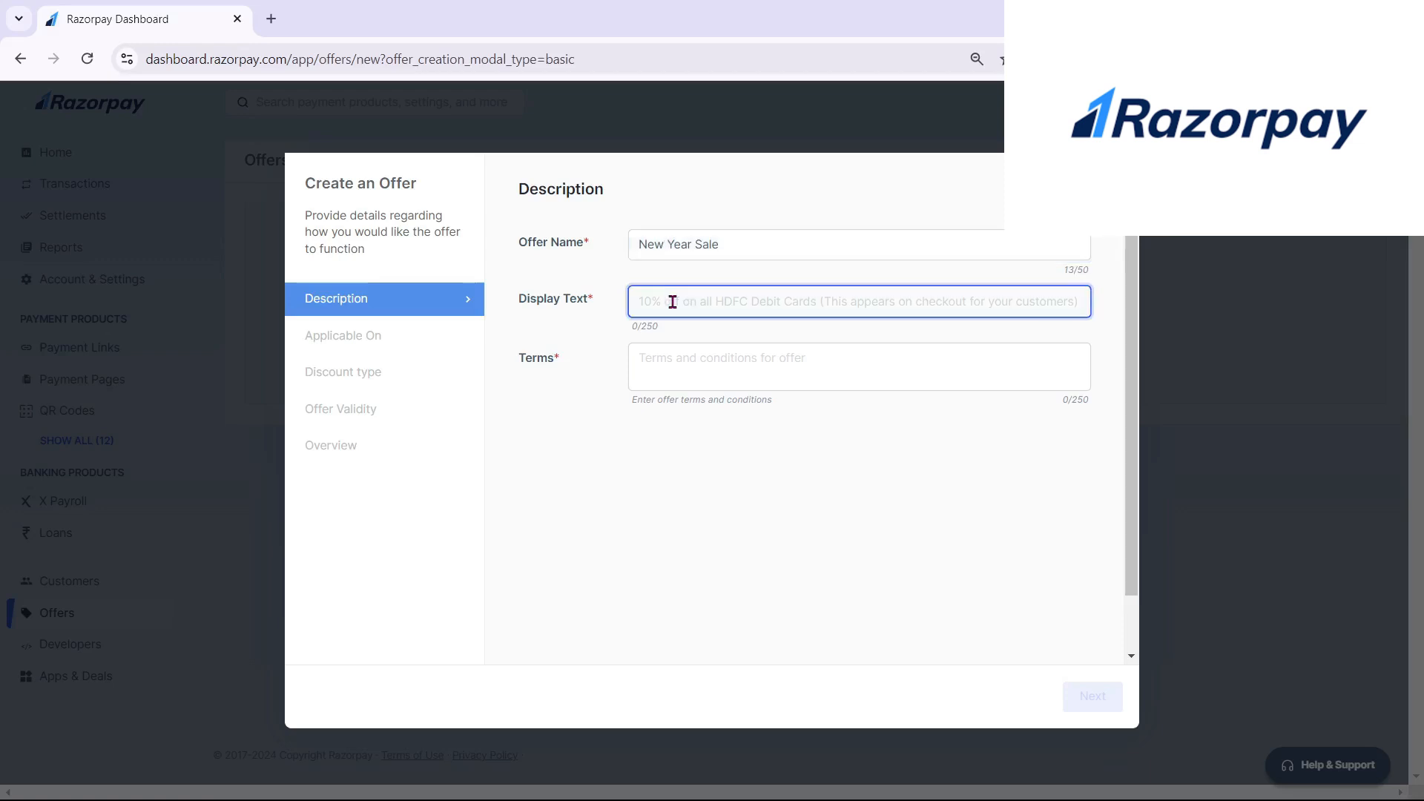
type("10% off")
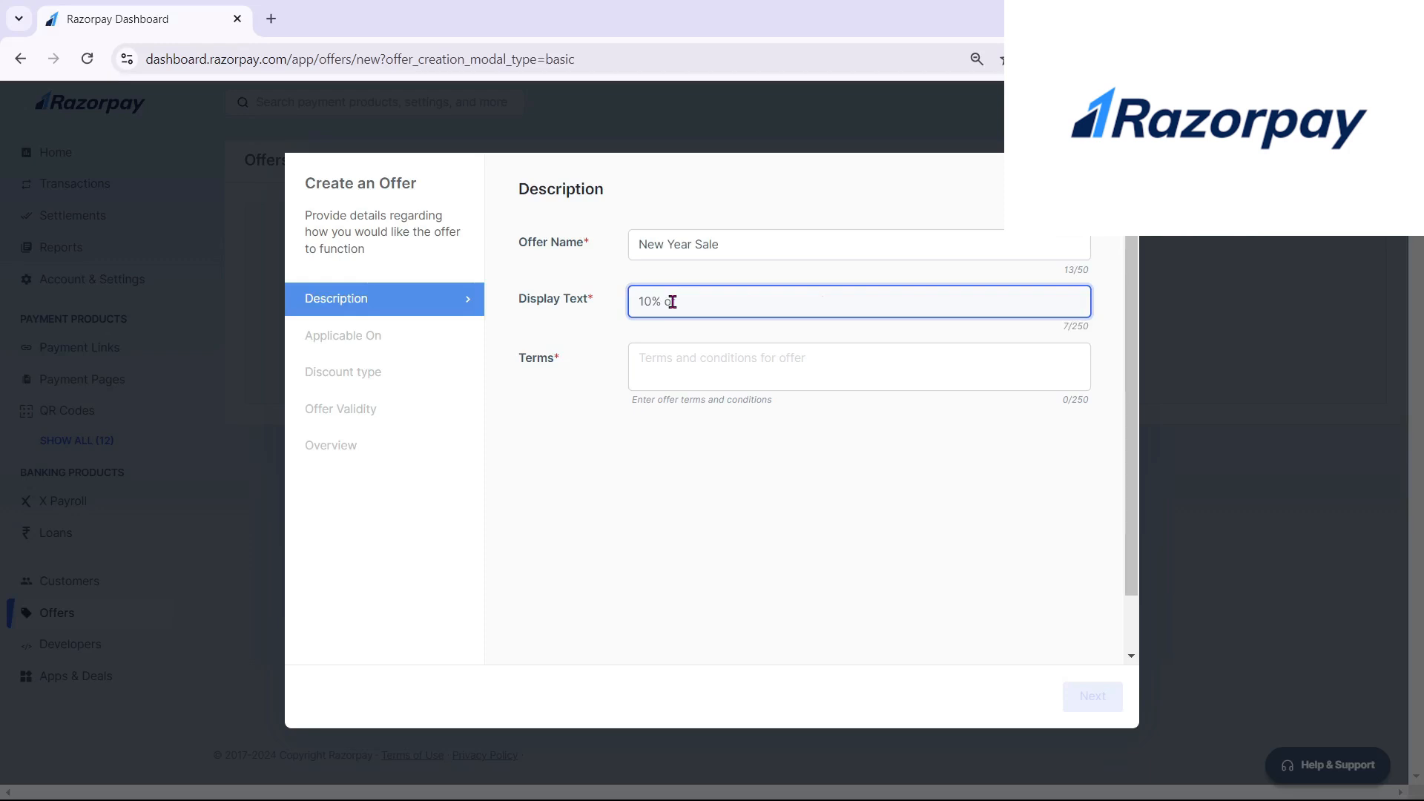
type(" on ALl HDCF")
key("BackSpace")
key("BackSpace")
type("FC CArd")
double_click(767, 312)
type("Card")
Enter the offer terms "Applicable on All HDFC Cards" and continue to the Applicable On section
left_click(737, 356)
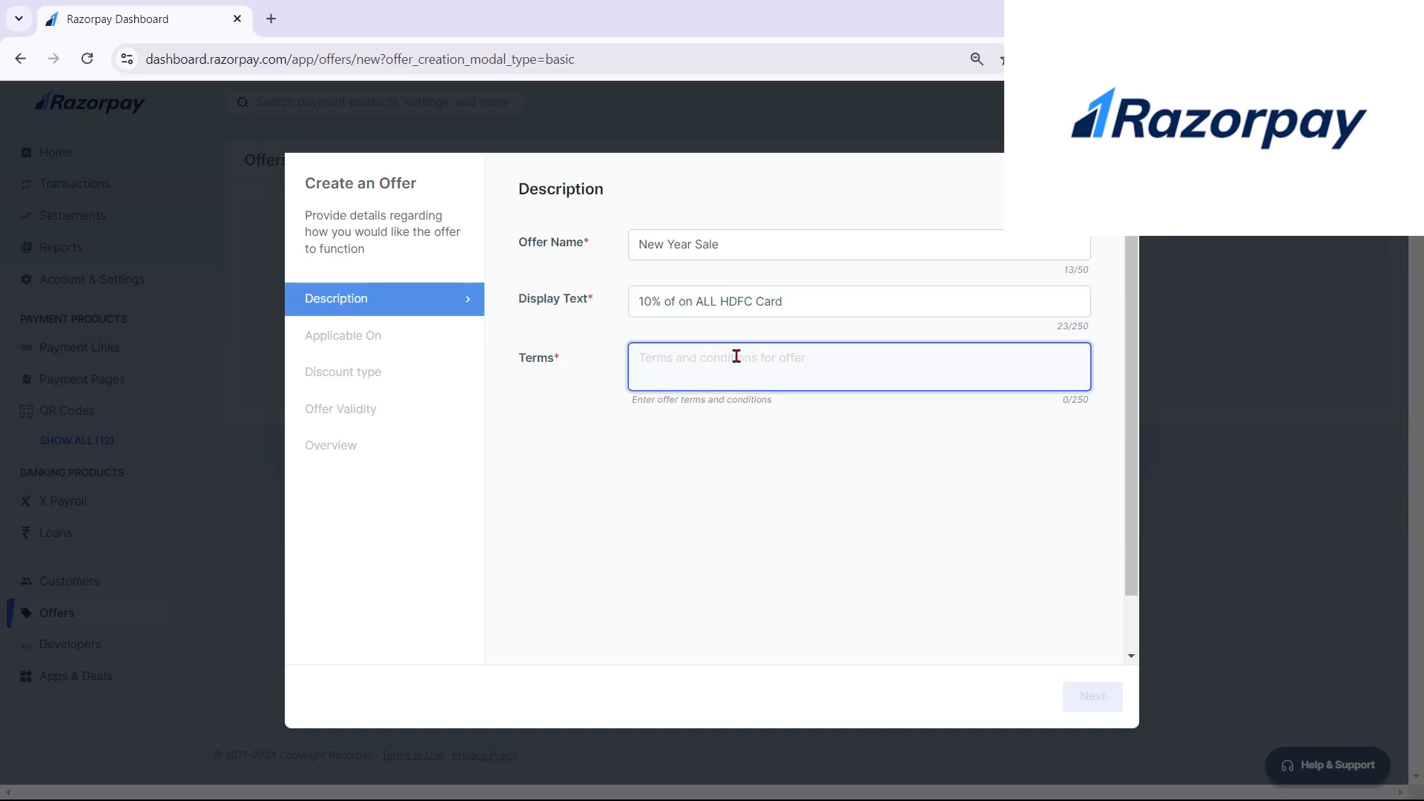
type("Applicable")
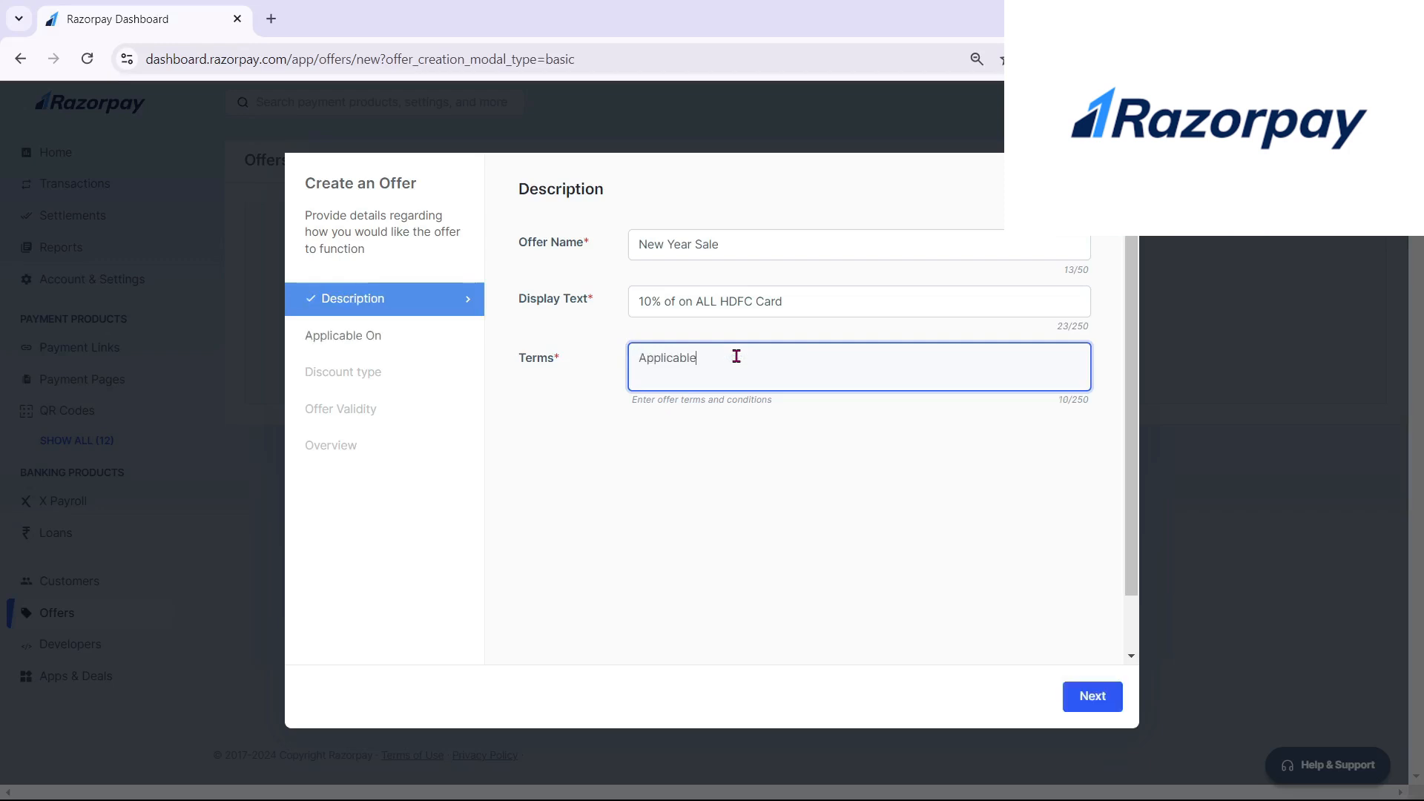
type(" on All HDFC Cards")
key("Return")
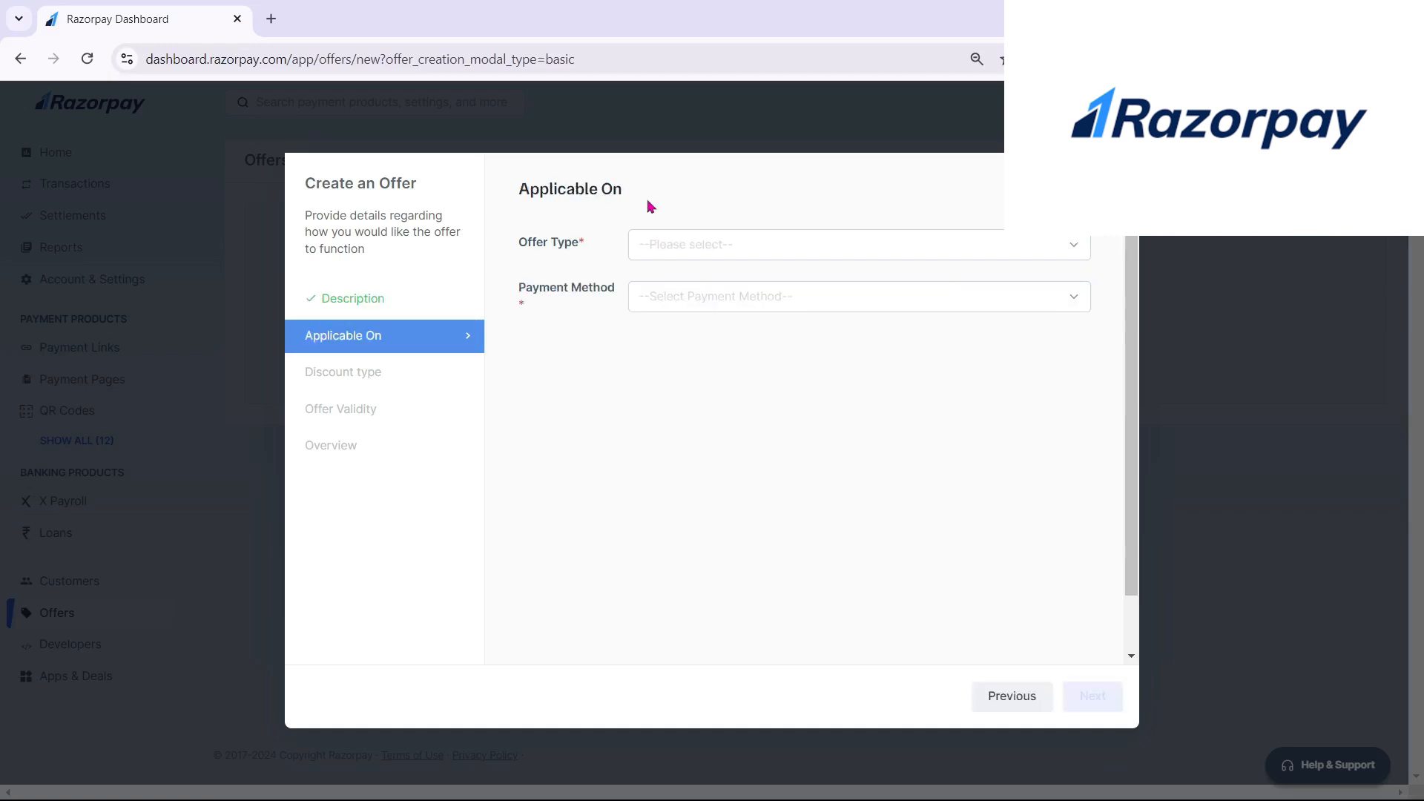
Set the offer type to Cashback and the payment method to Card
left_click(659, 248)
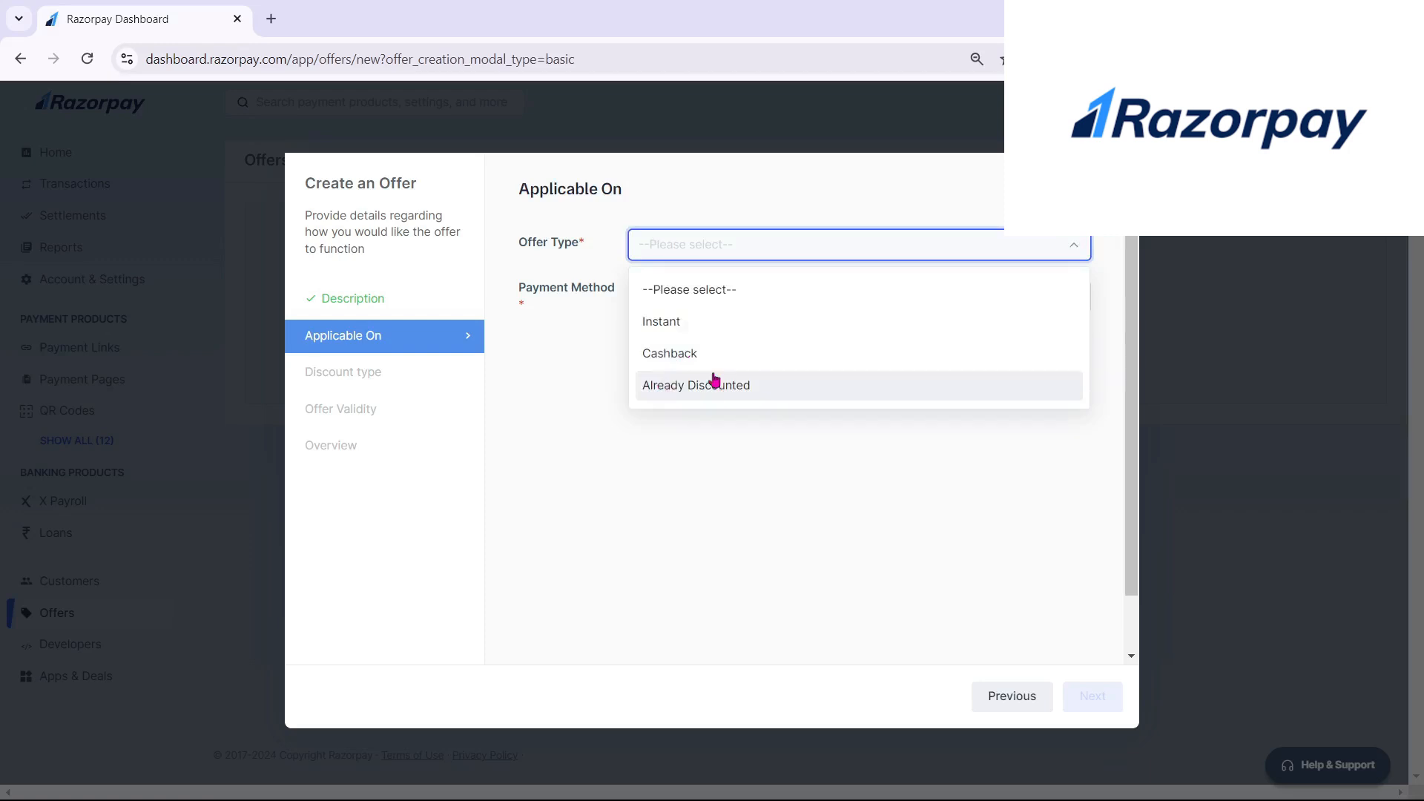
left_click(693, 353)
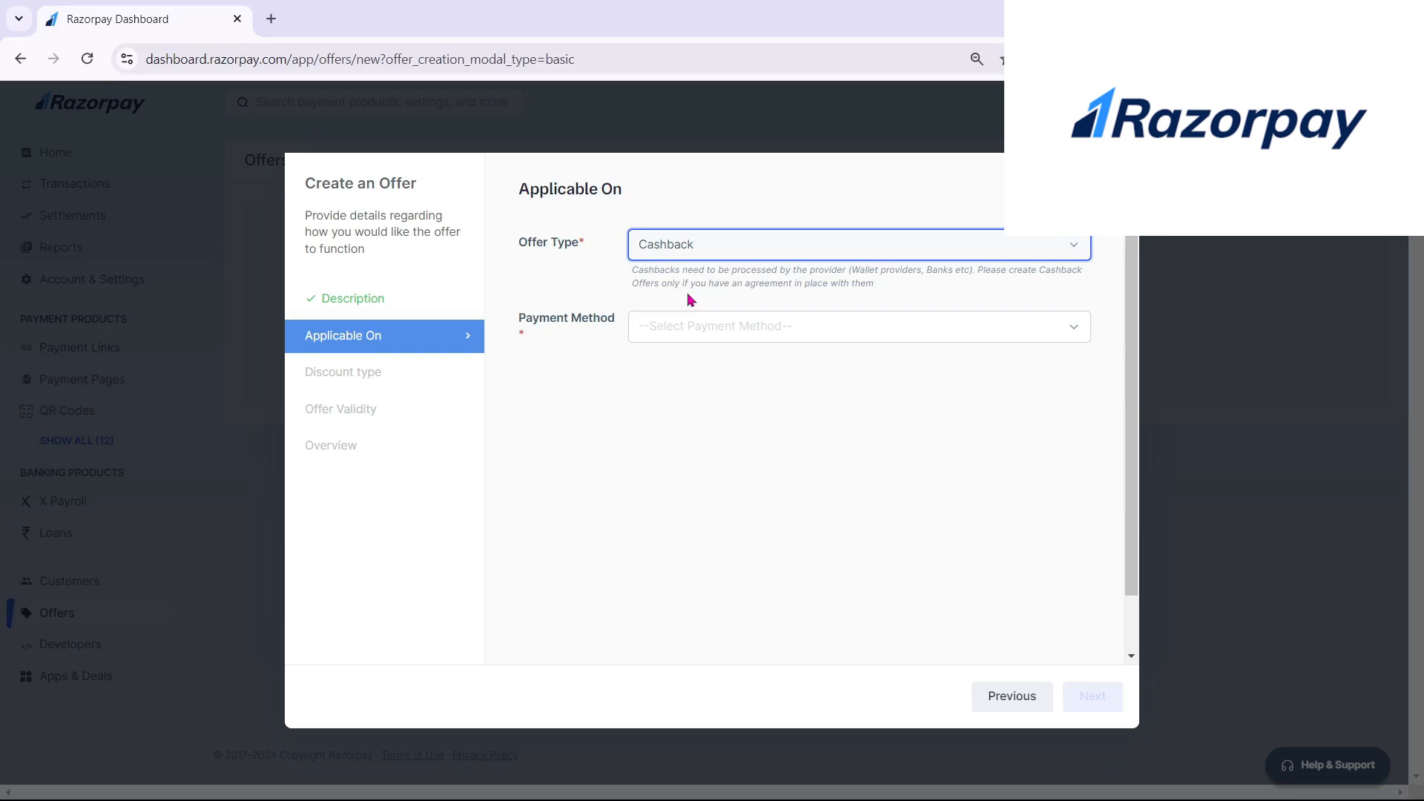
left_click(684, 326)
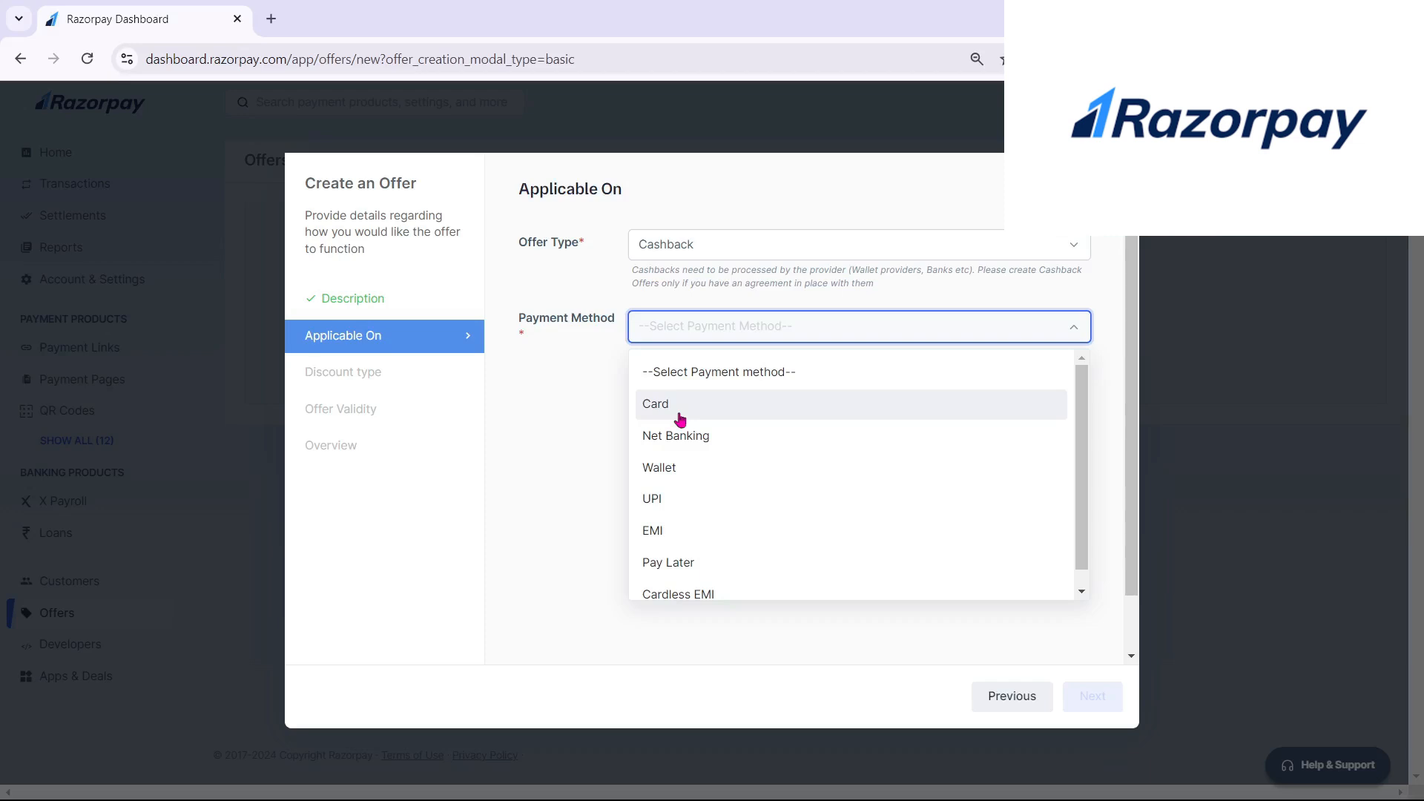
left_click(679, 406)
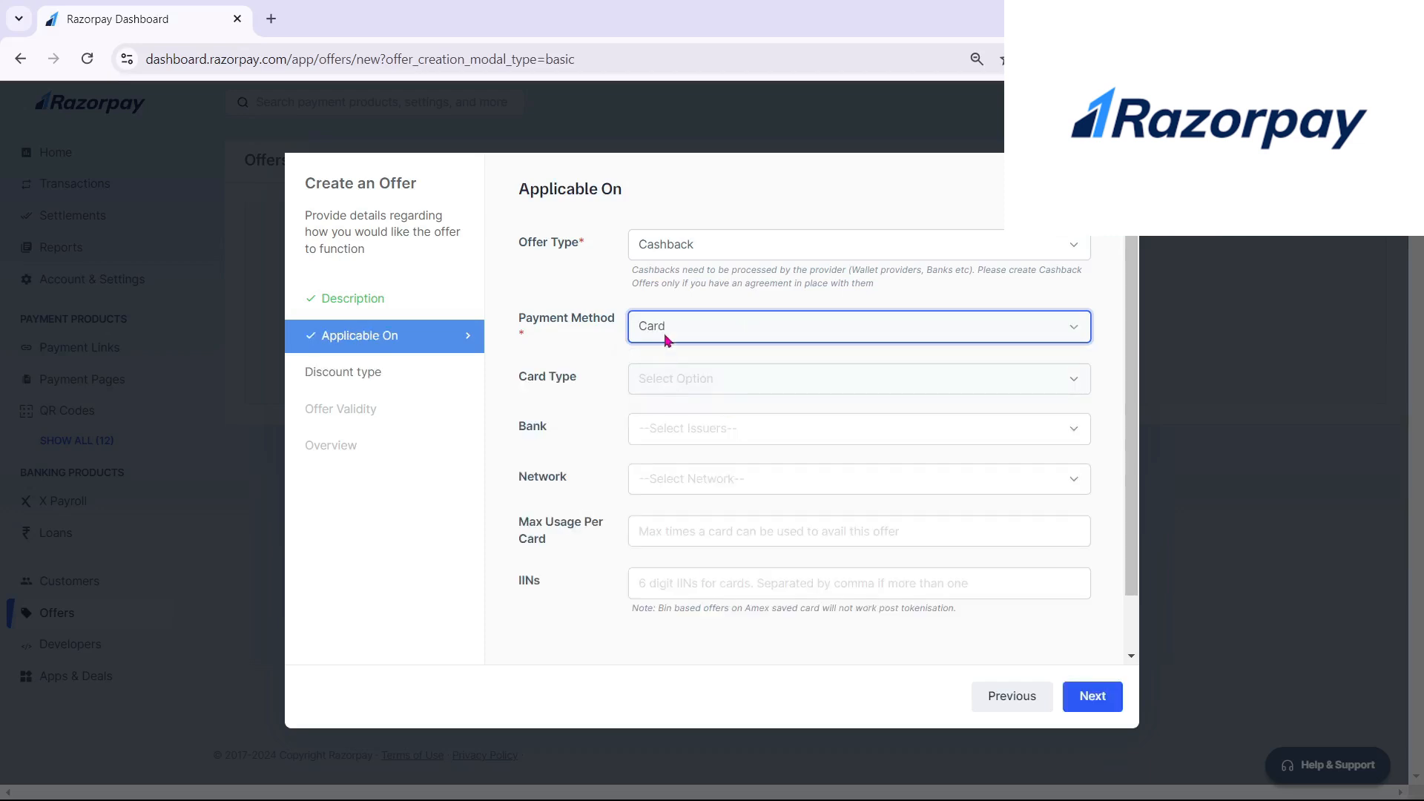
Set the card type to Both Credit and Debit Cards and the bank to HDFC Bank
left_click(677, 380)
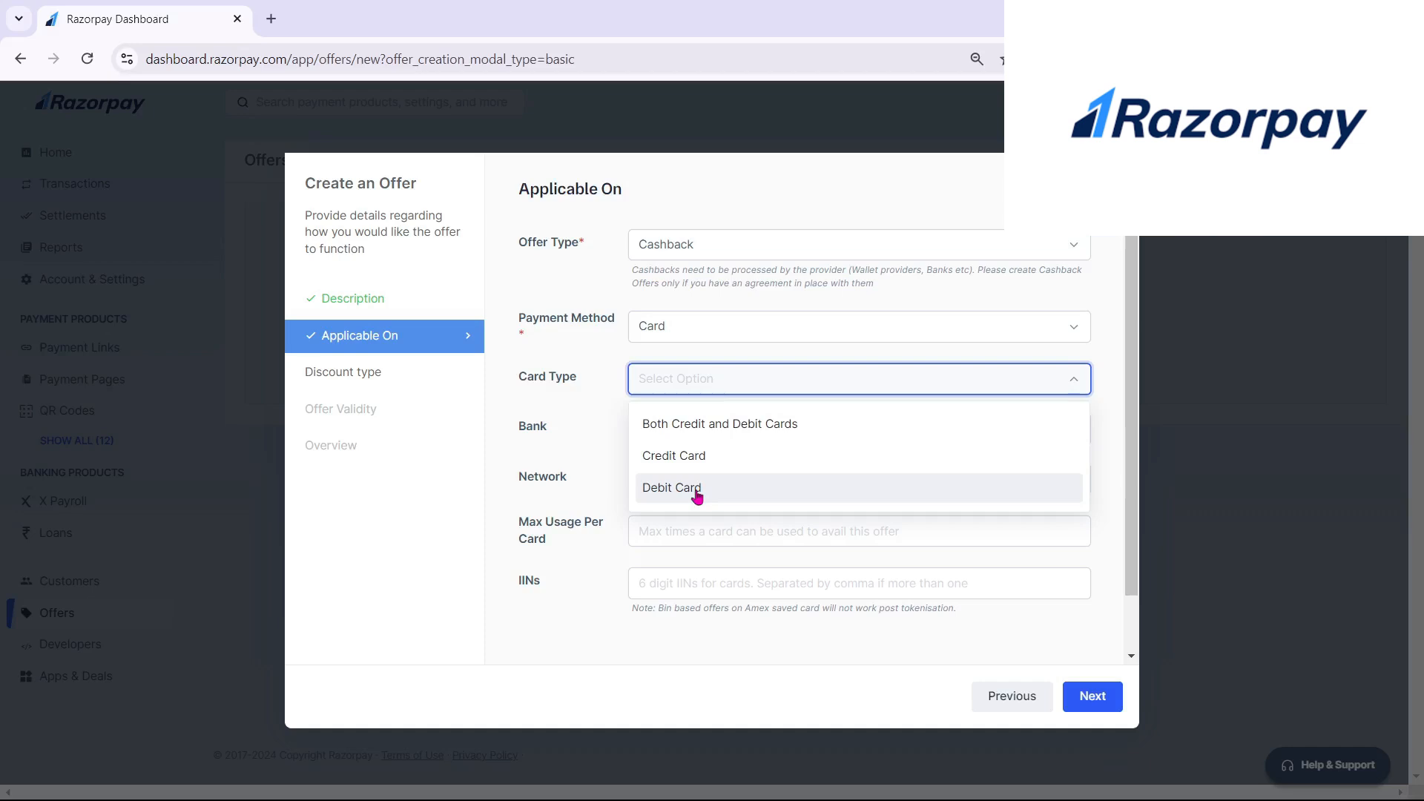
left_click(702, 422)
left_click(703, 428)
scroll(755, 654, "down", 1)
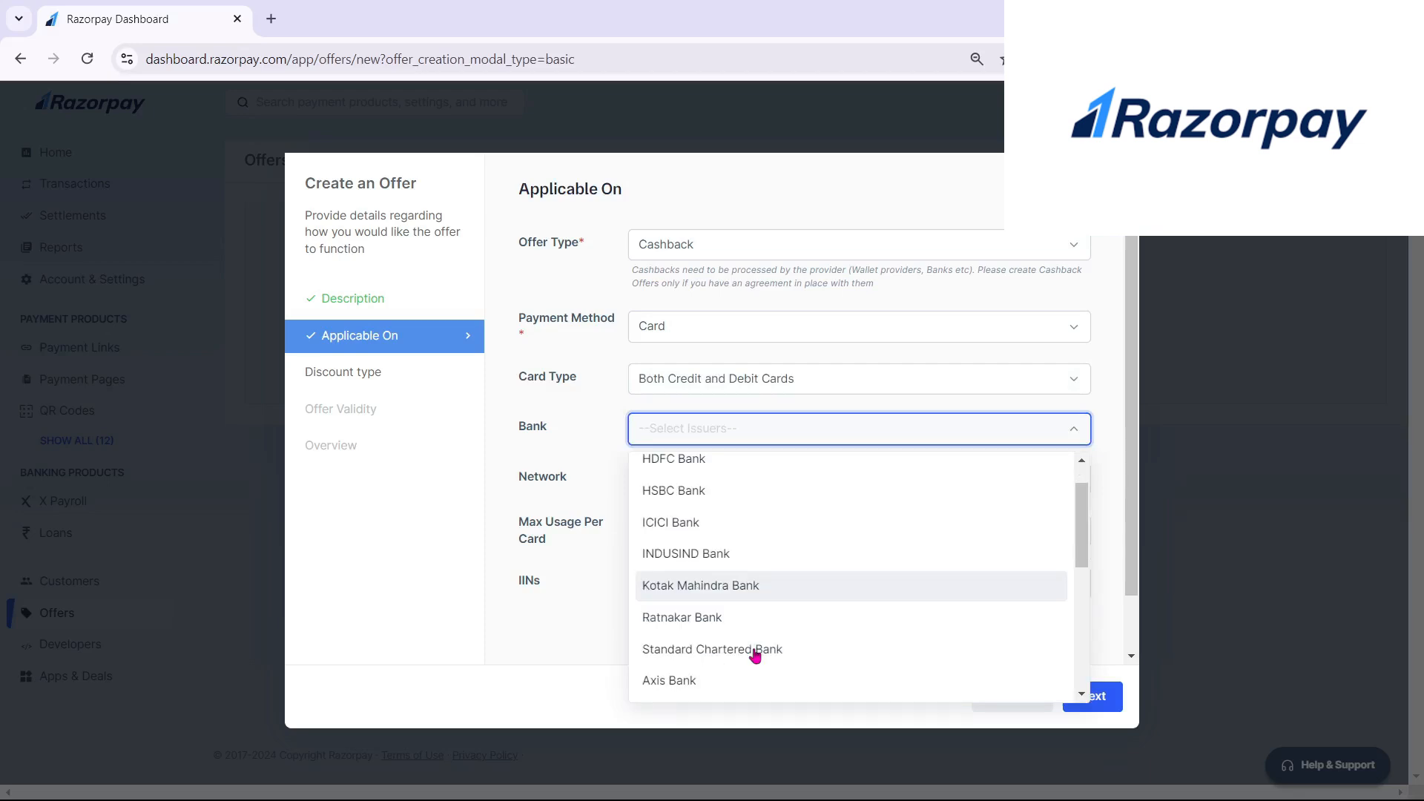
left_click(709, 460)
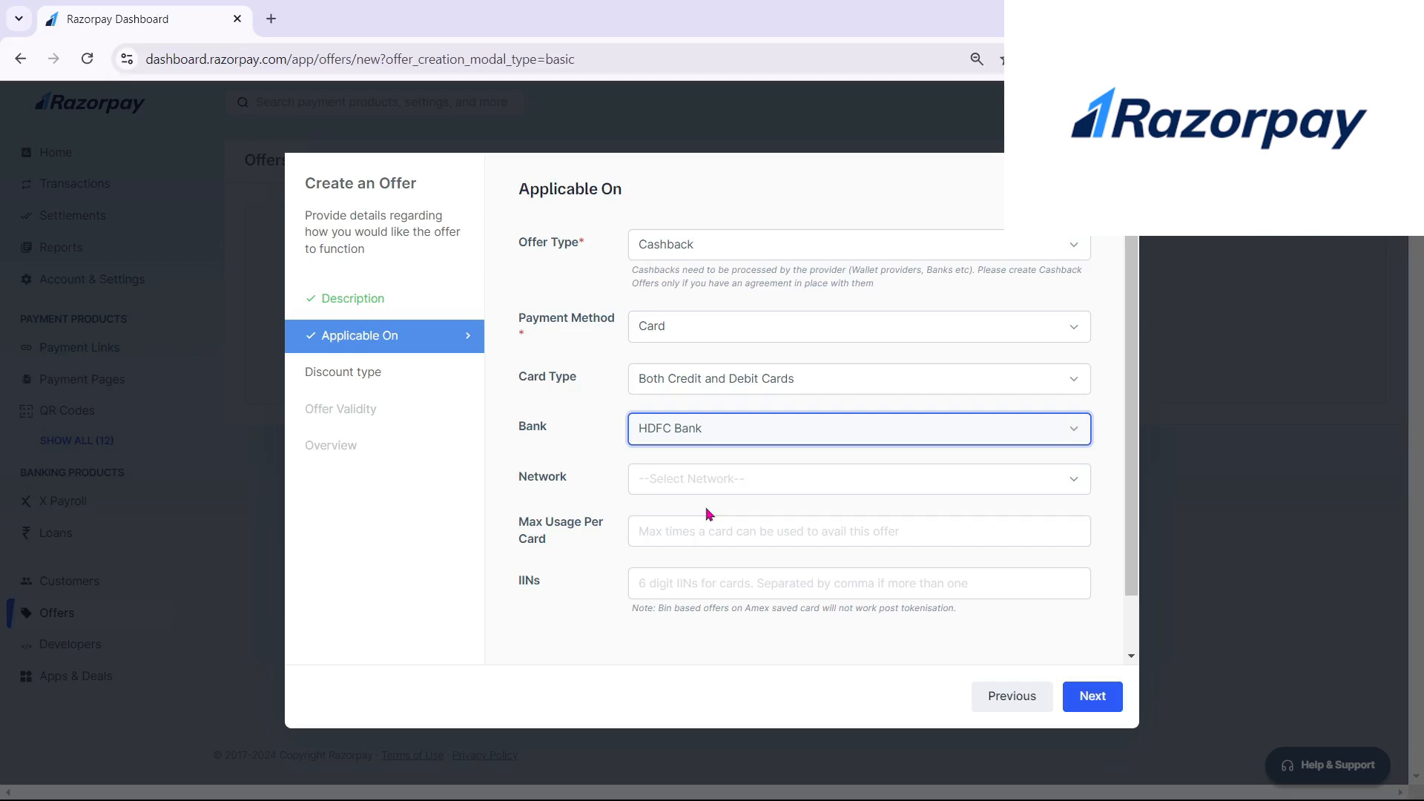
Leave the card network and max usage per card unset and continue to the Discount type section
left_click(705, 481)
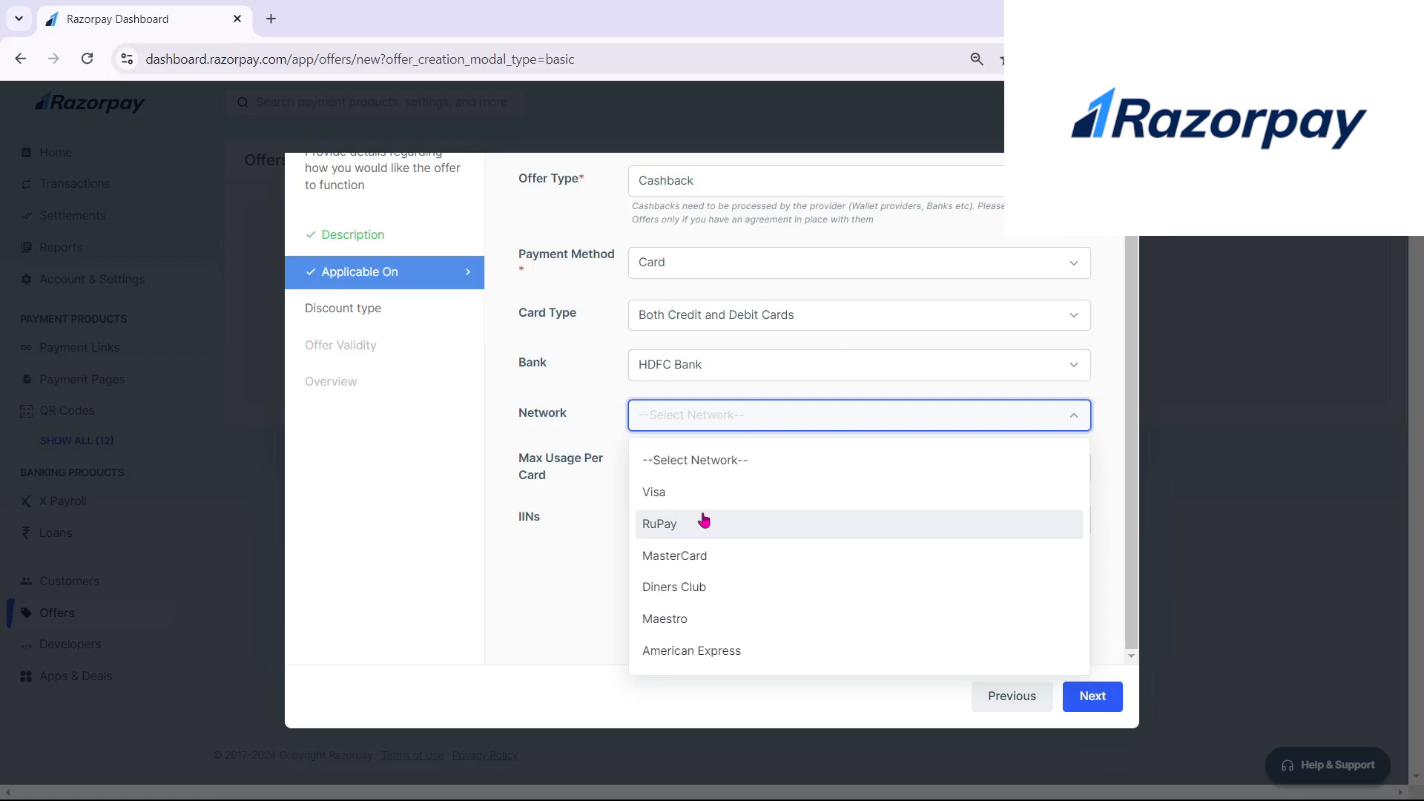
left_click(696, 461)
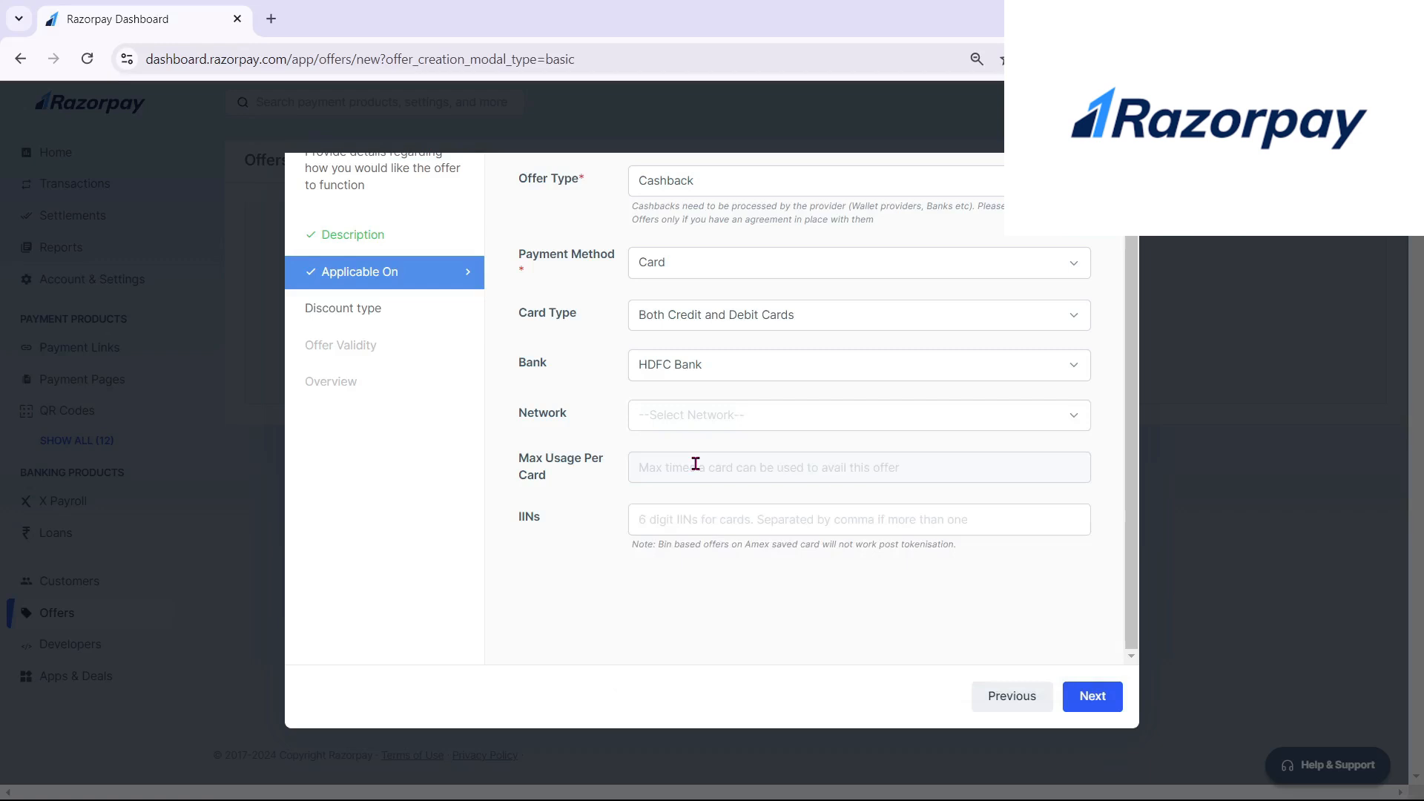
left_click(696, 465)
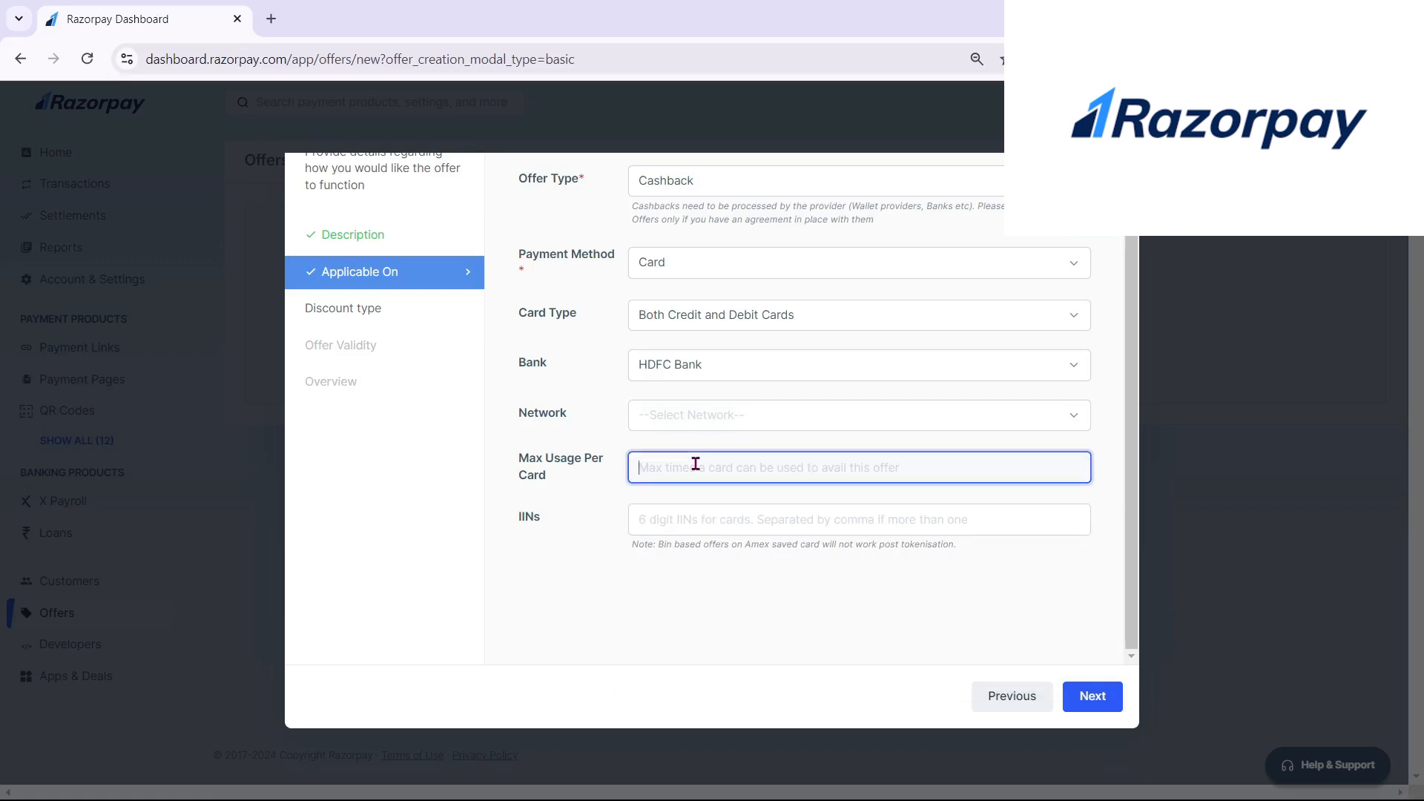
key("Return")
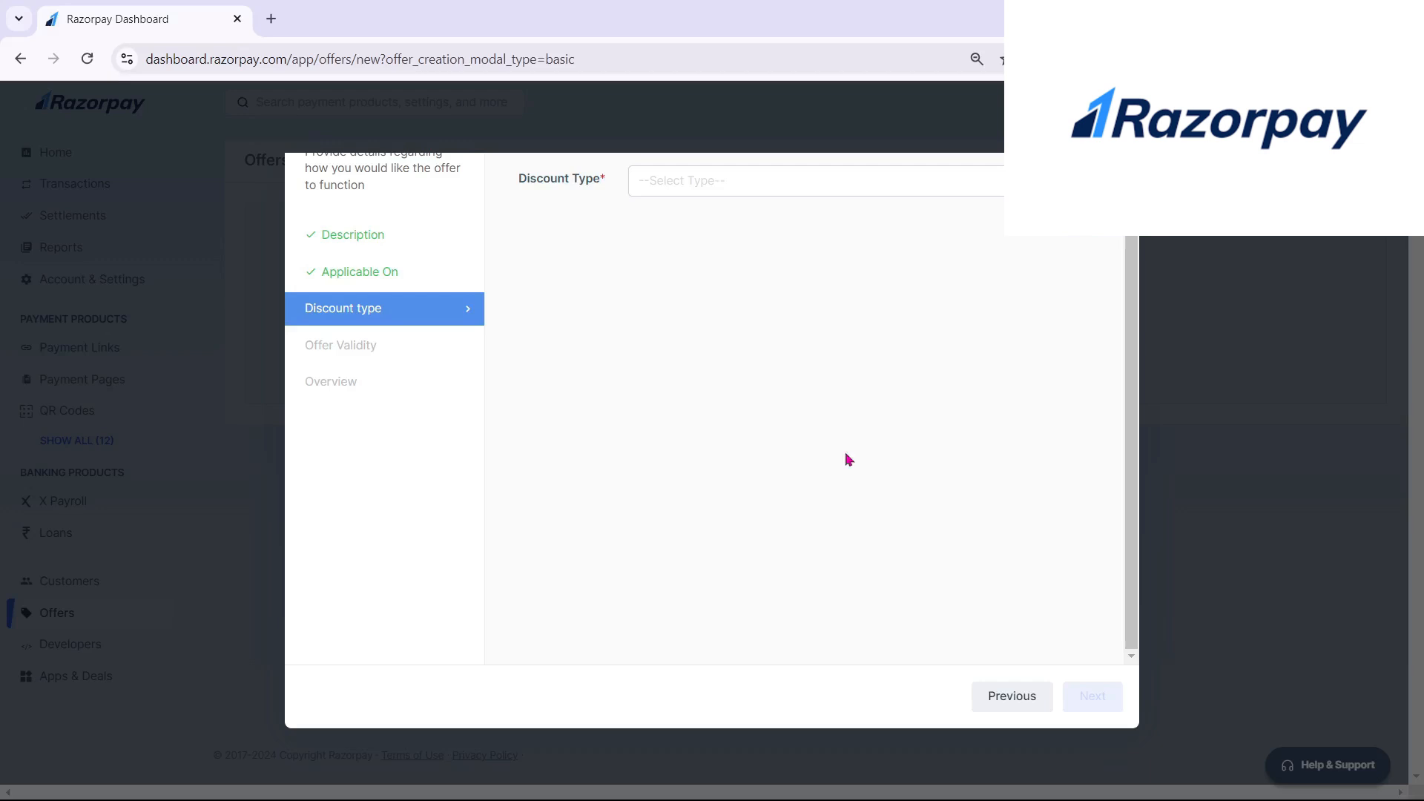
Set the offer's discount type to Percentage
left_click(741, 181)
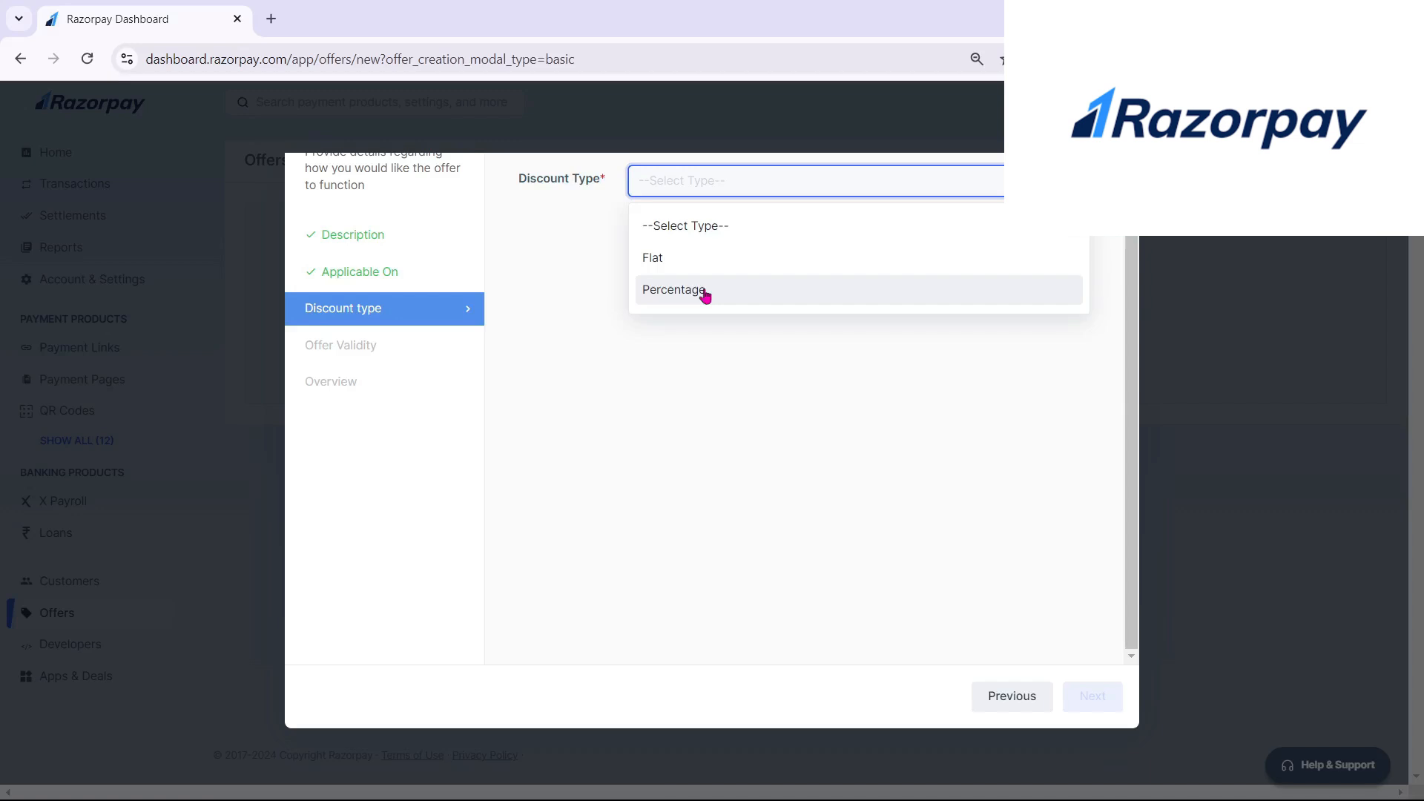
left_click(701, 289)
left_click(722, 180)
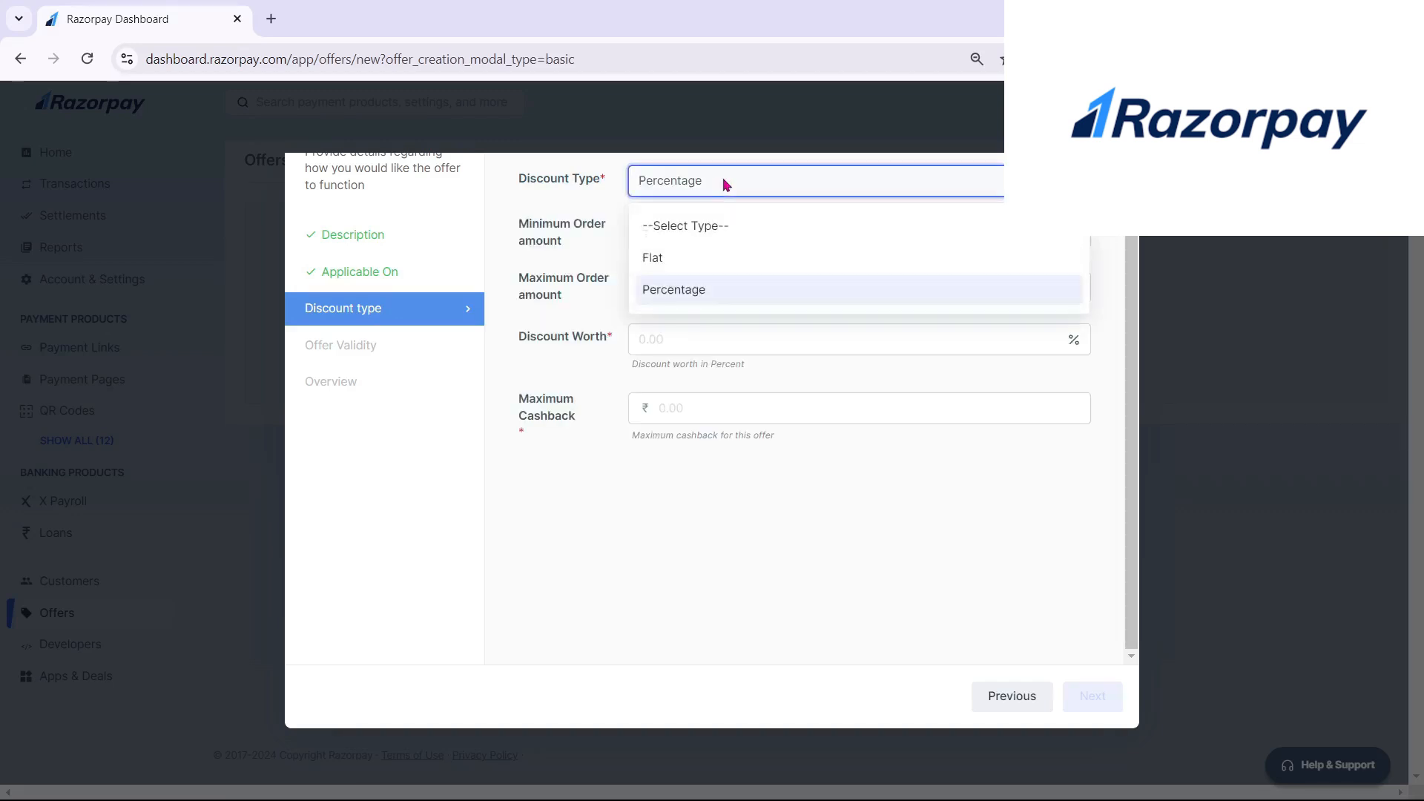
left_click(756, 556)
Set the minimum order amount to ₹1000 and the maximum order amount to ₹10000
left_click(680, 234)
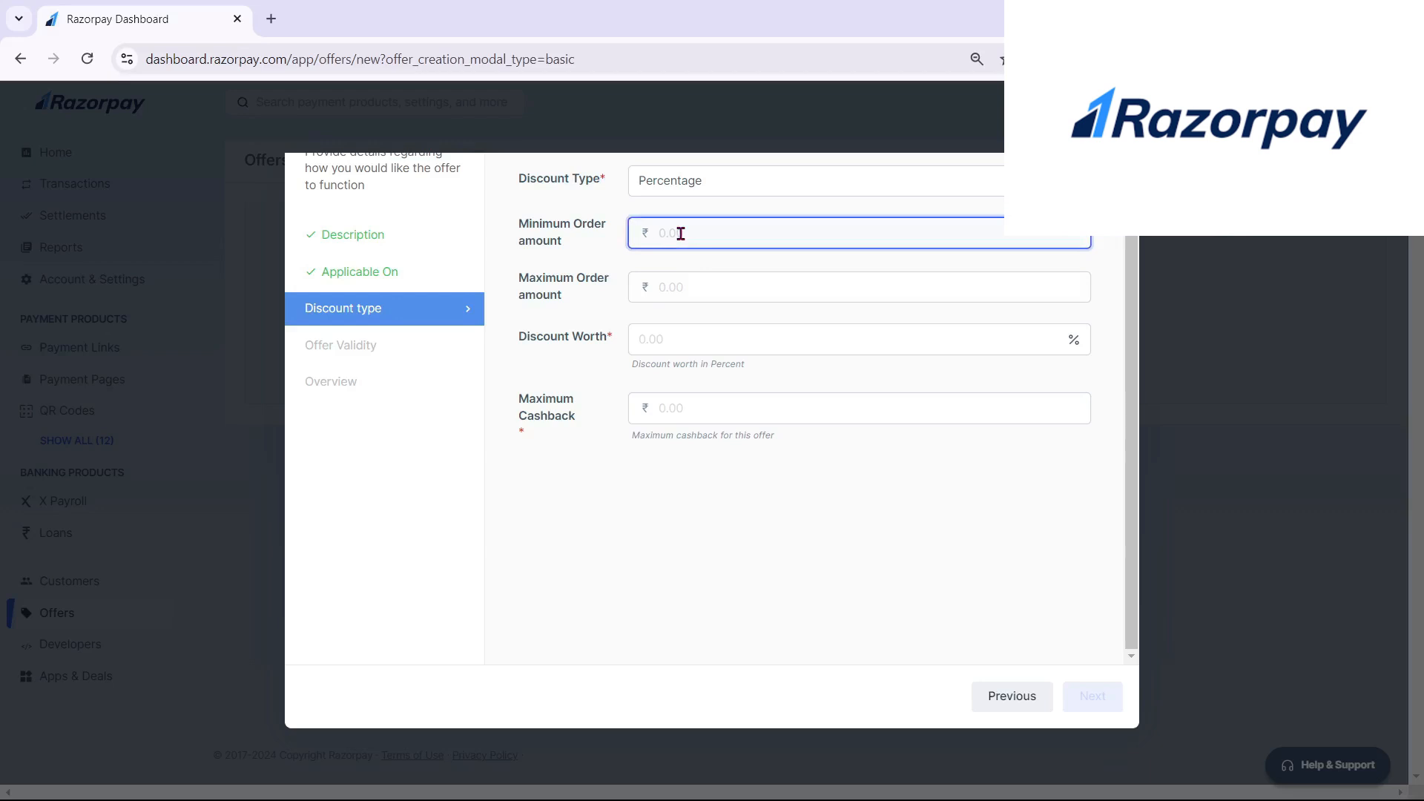
type("1000")
left_click(684, 289)
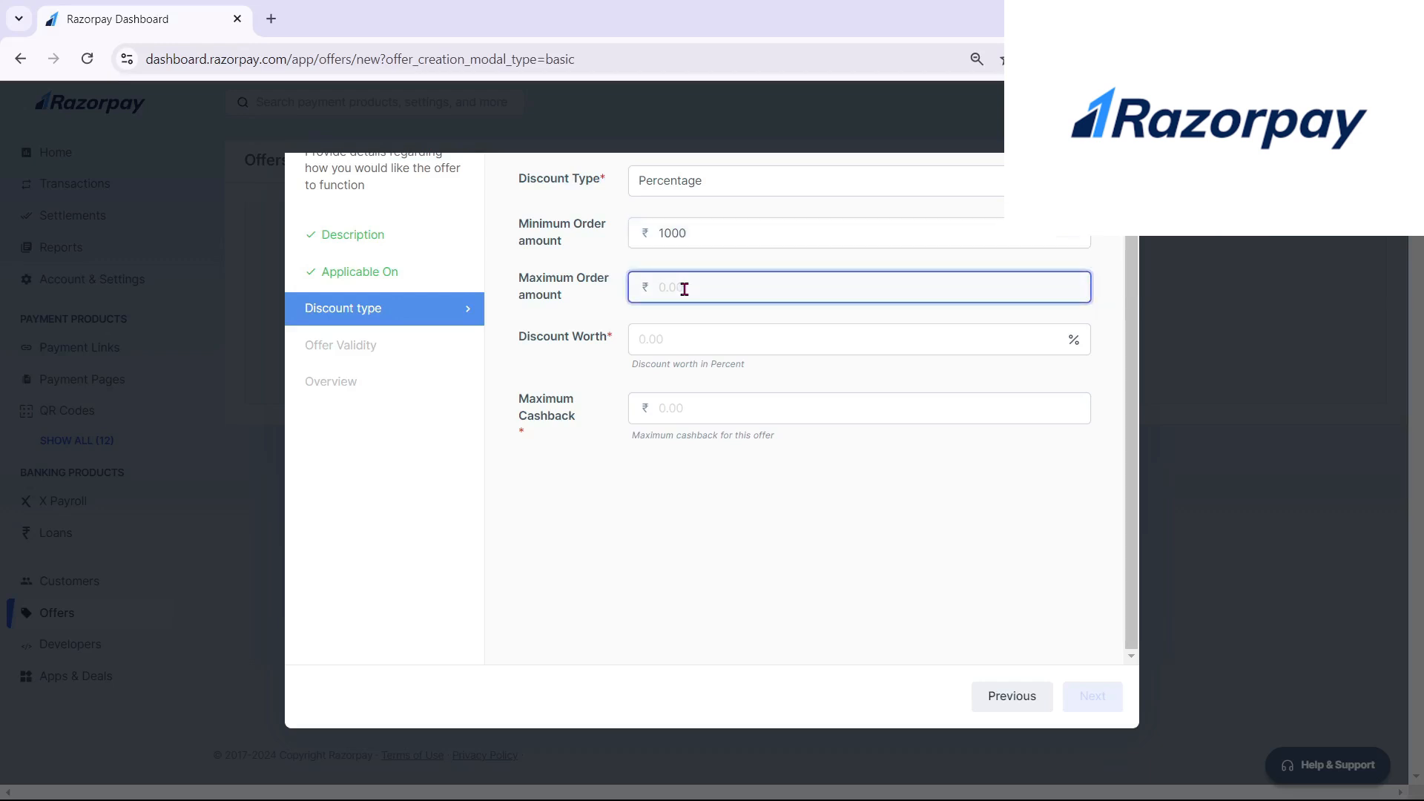
type("10")
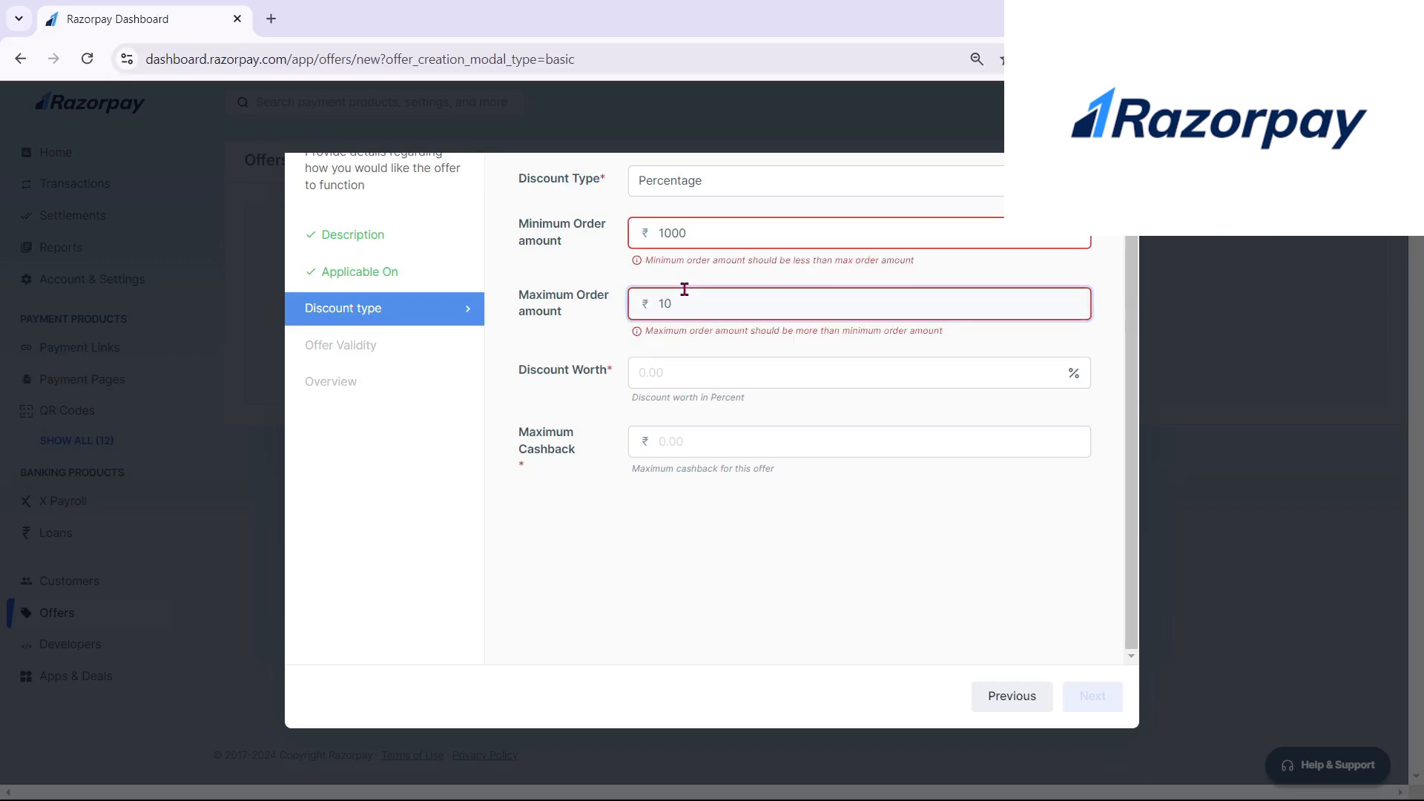
type("000")
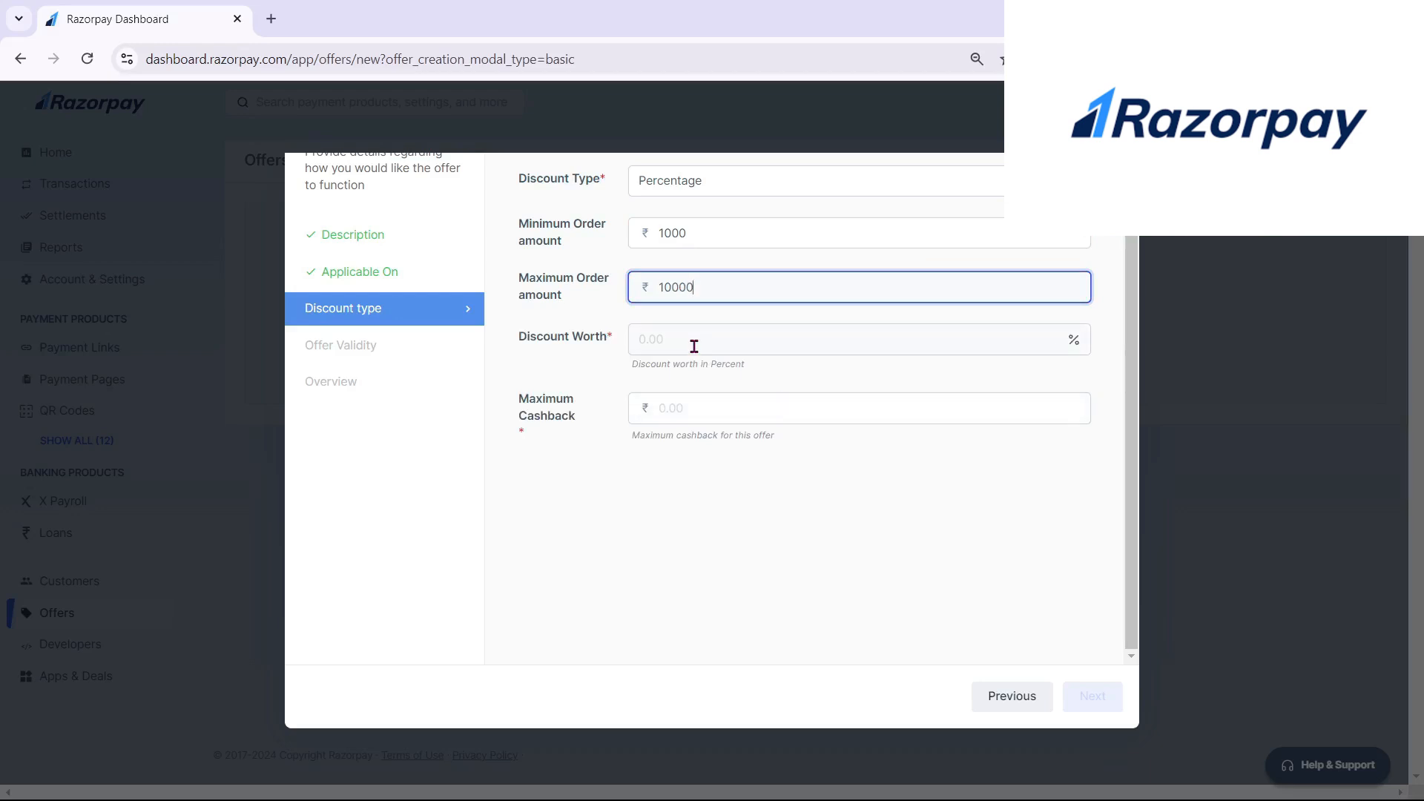
left_click_drag(708, 291, 647, 297)
Set the discount worth to 10% and the maximum cashback to ₹10000, and continue to the Offer Validity section
left_click(656, 334)
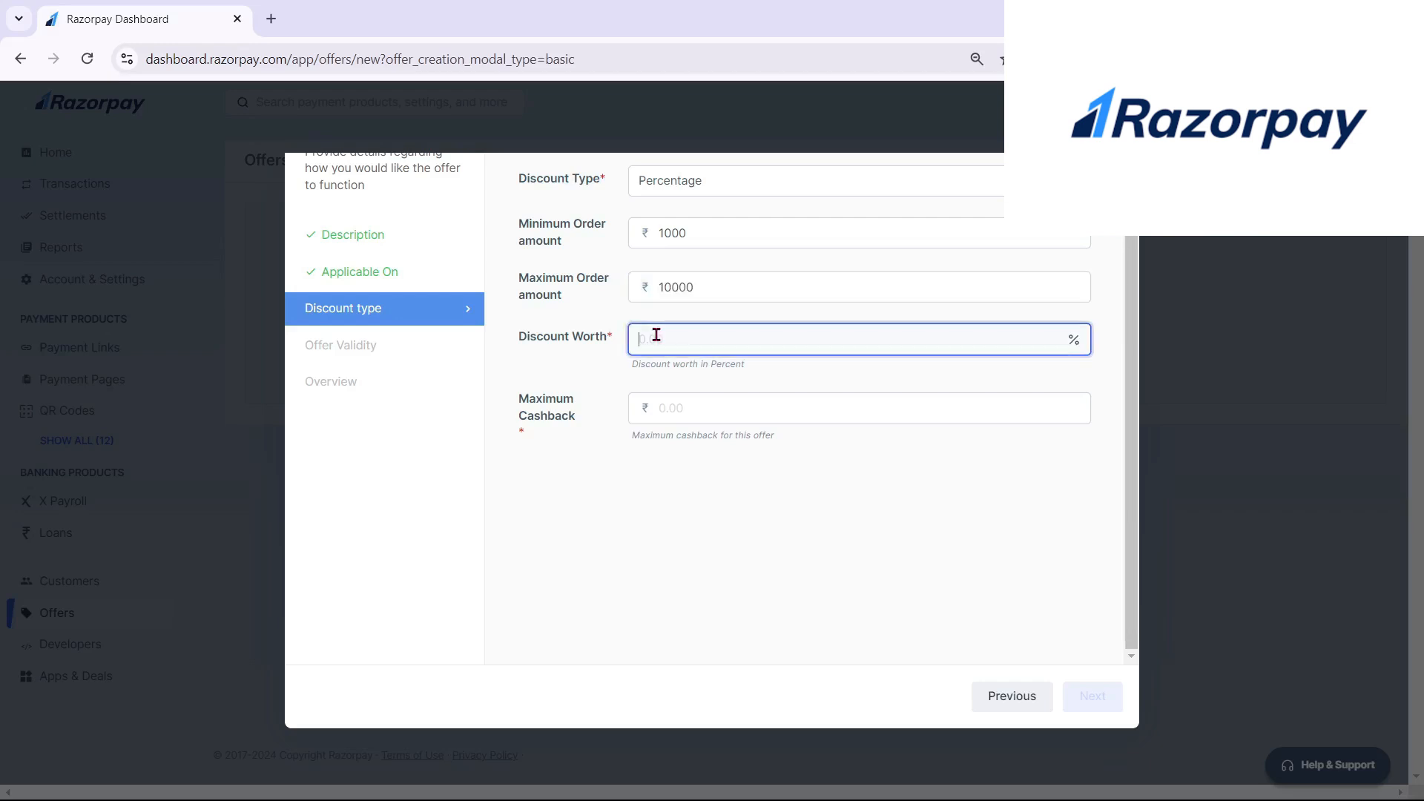
type("10")
left_click(667, 419)
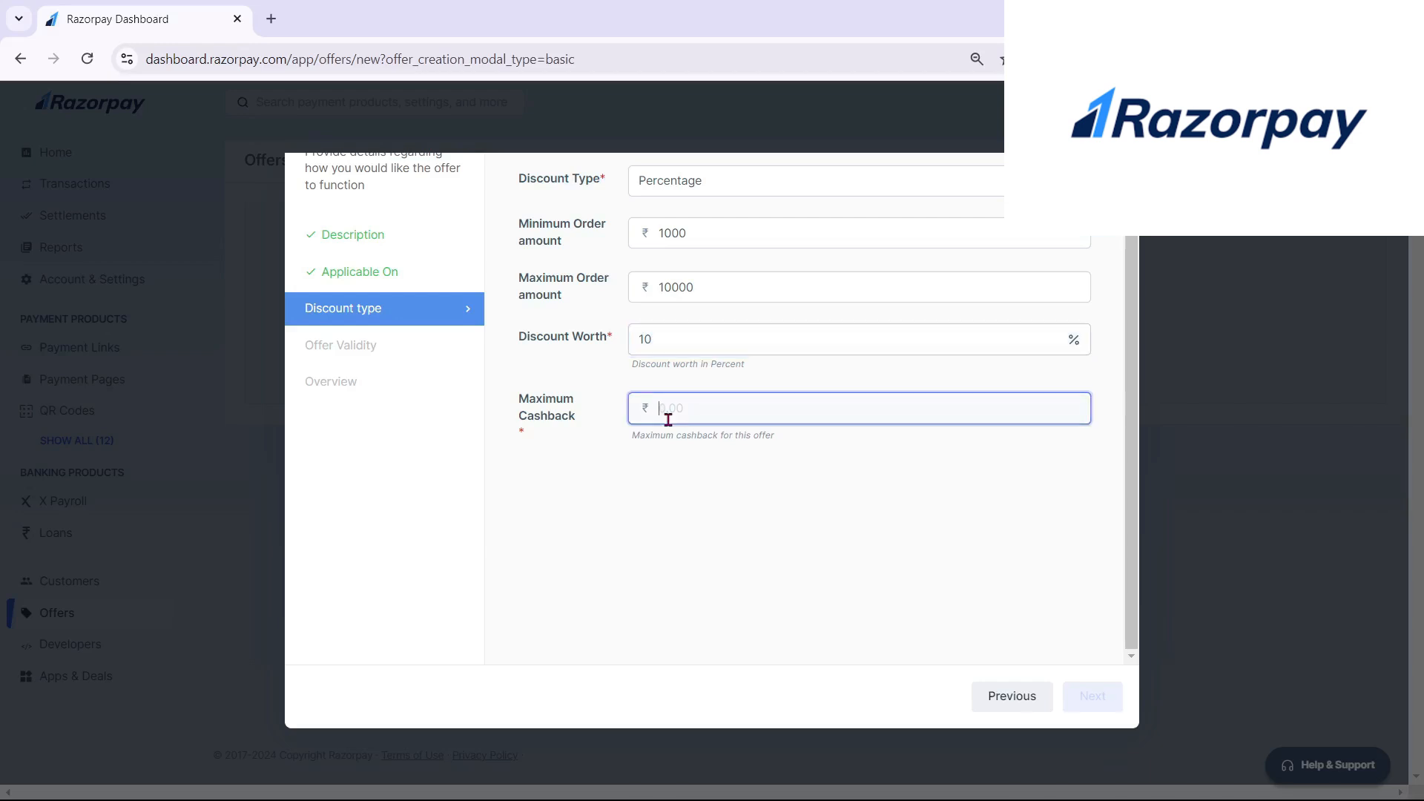
type("15")
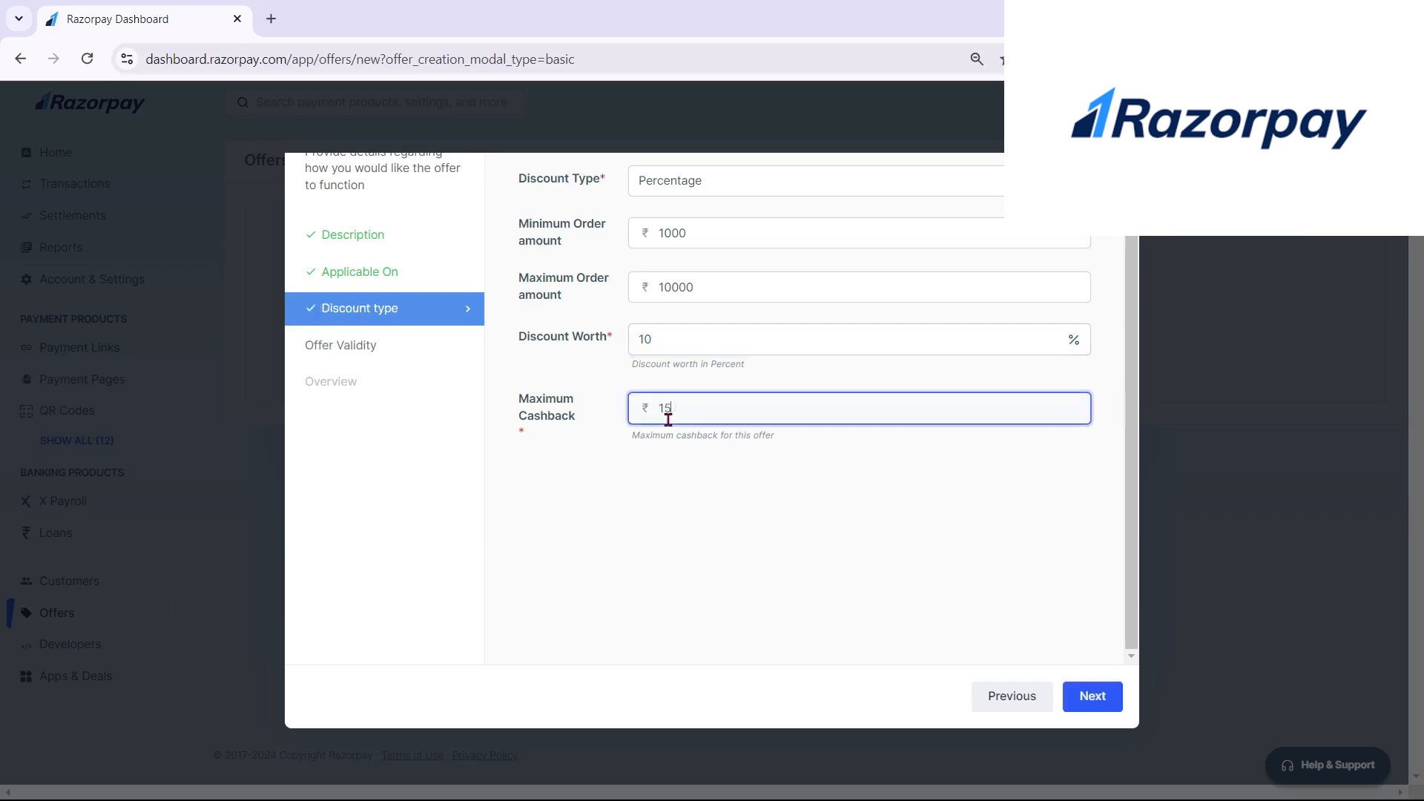
key("BackSpace")
key("BackSpace")
type("10000")
left_click(1090, 697)
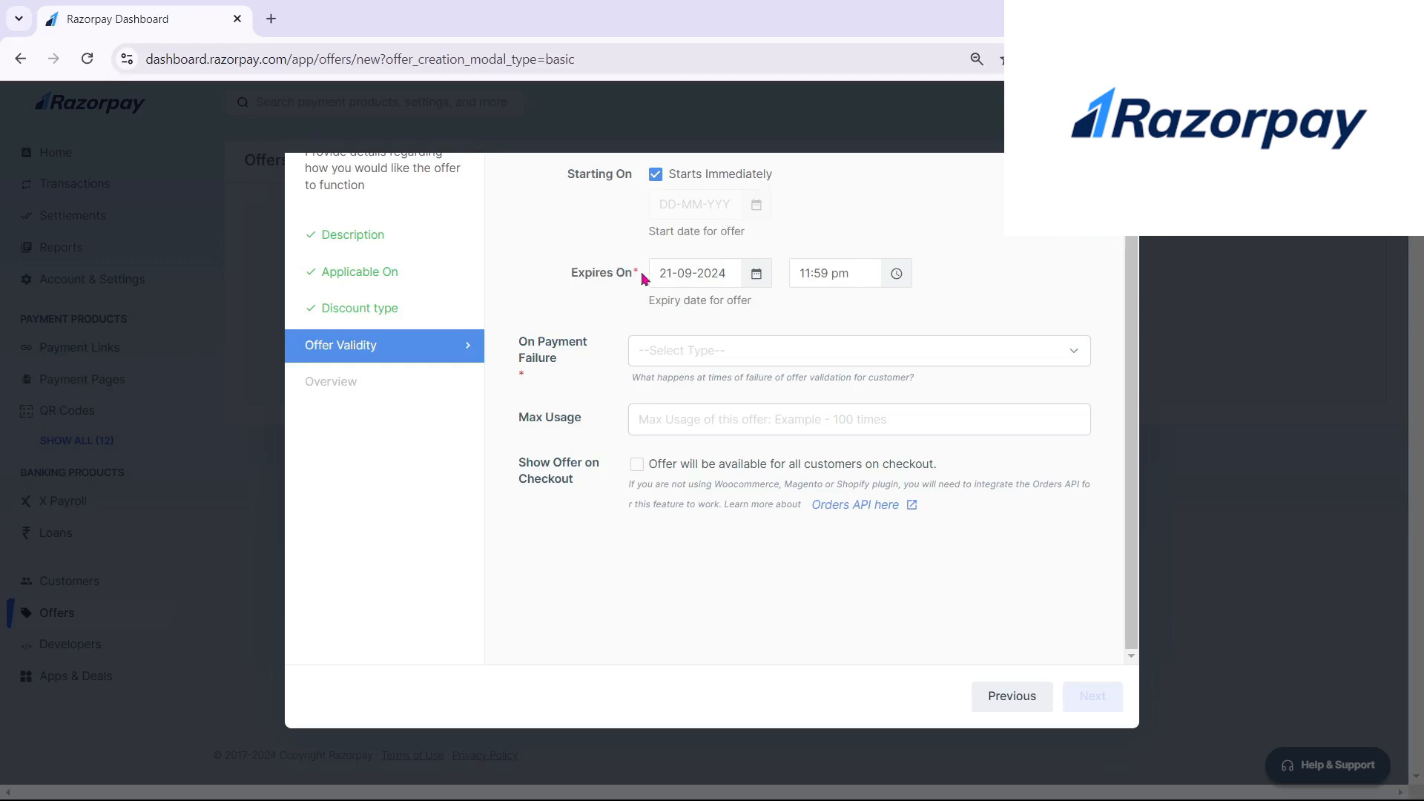
Set the offer's expiry date to 01-09-2029
left_click(756, 277)
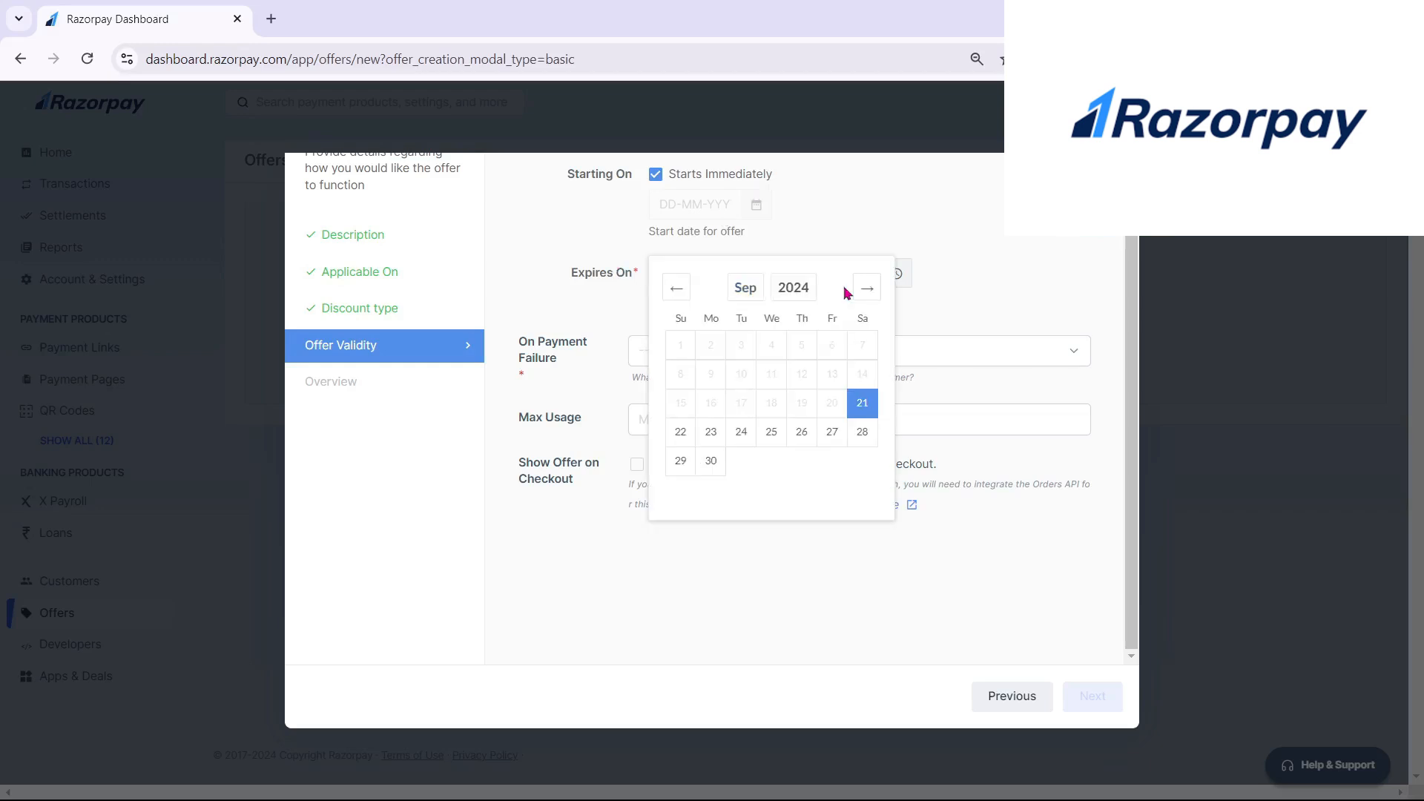
left_click(794, 291)
left_click(772, 454)
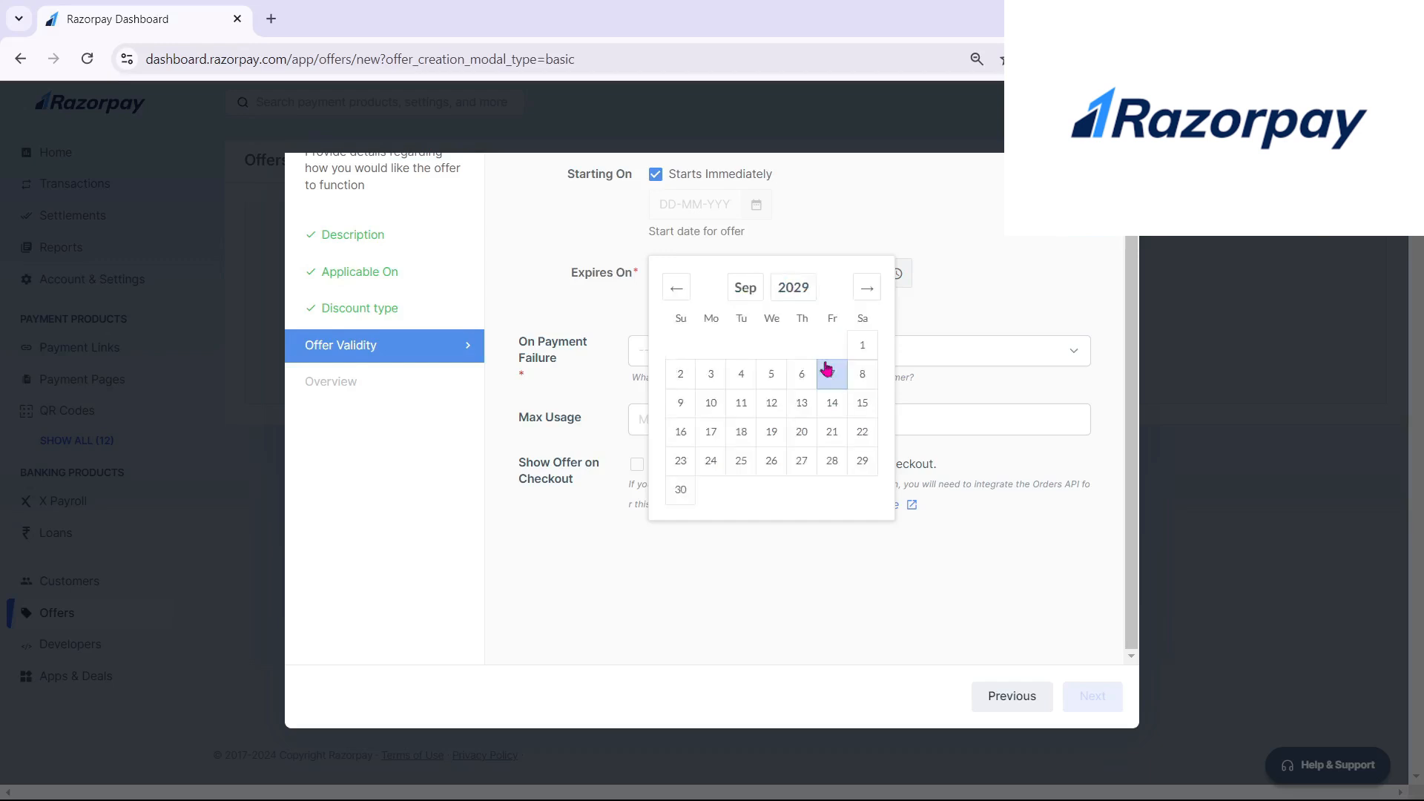
left_click(860, 349)
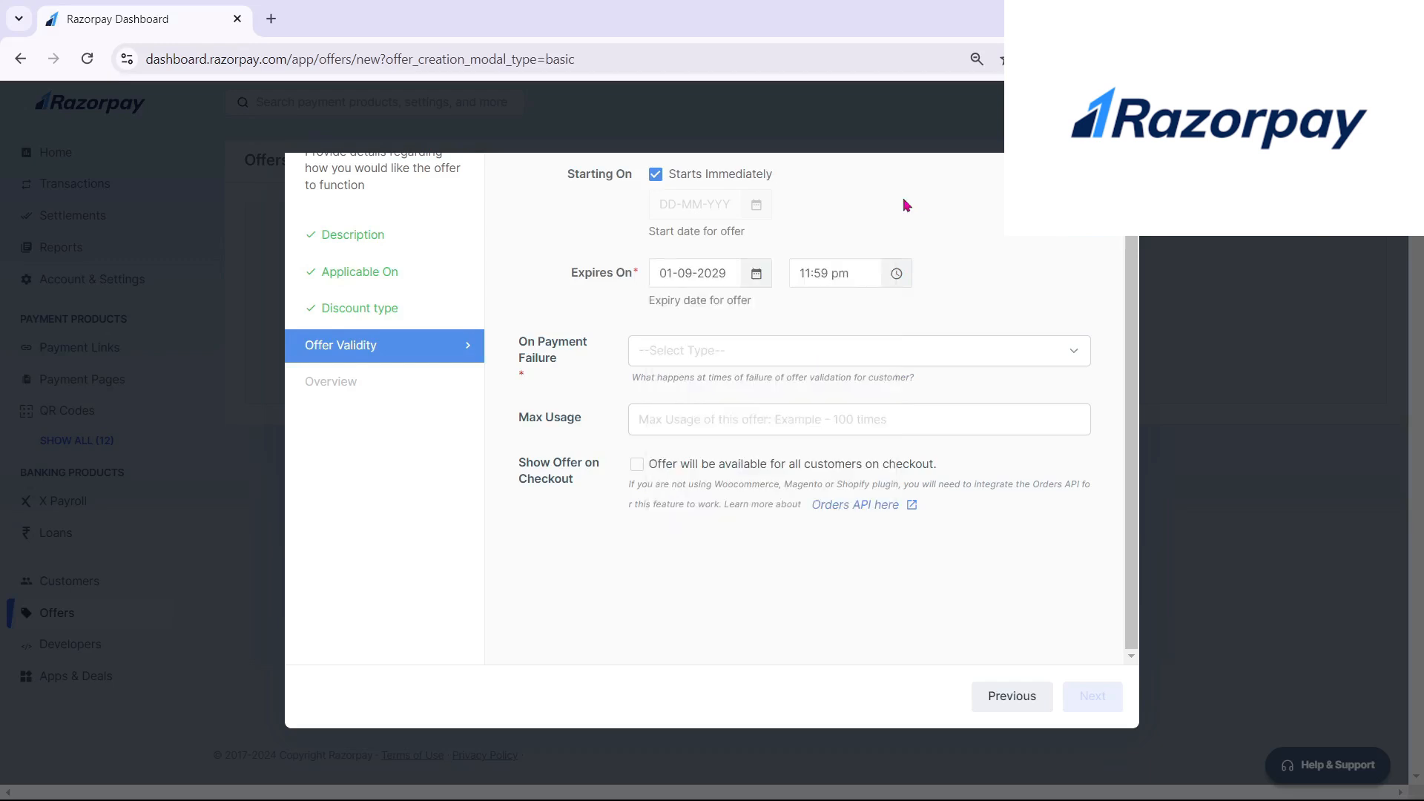
Examine the On Payment Failure choices and the Max Usage field, leaving both unset
left_click(734, 360)
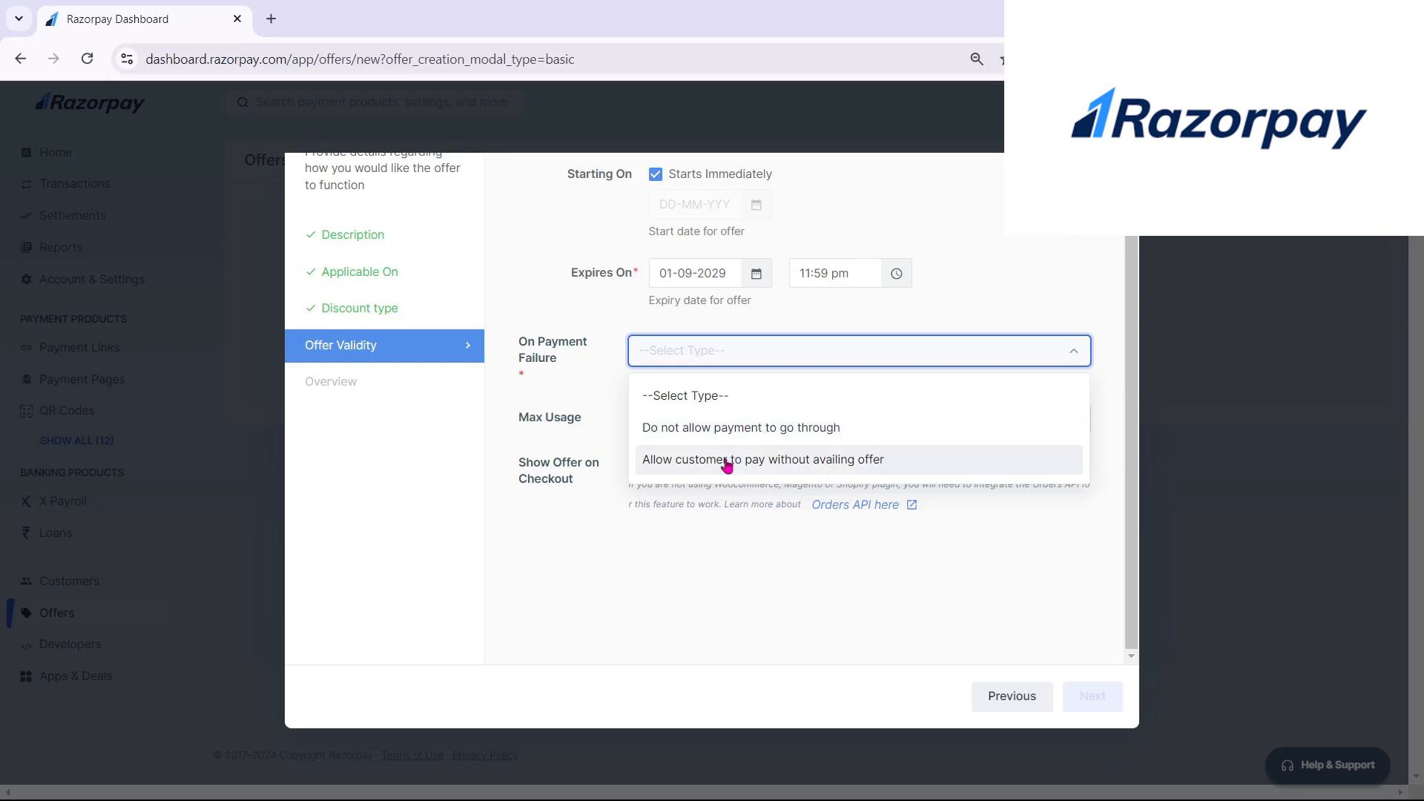
left_click(697, 559)
left_click(695, 414)
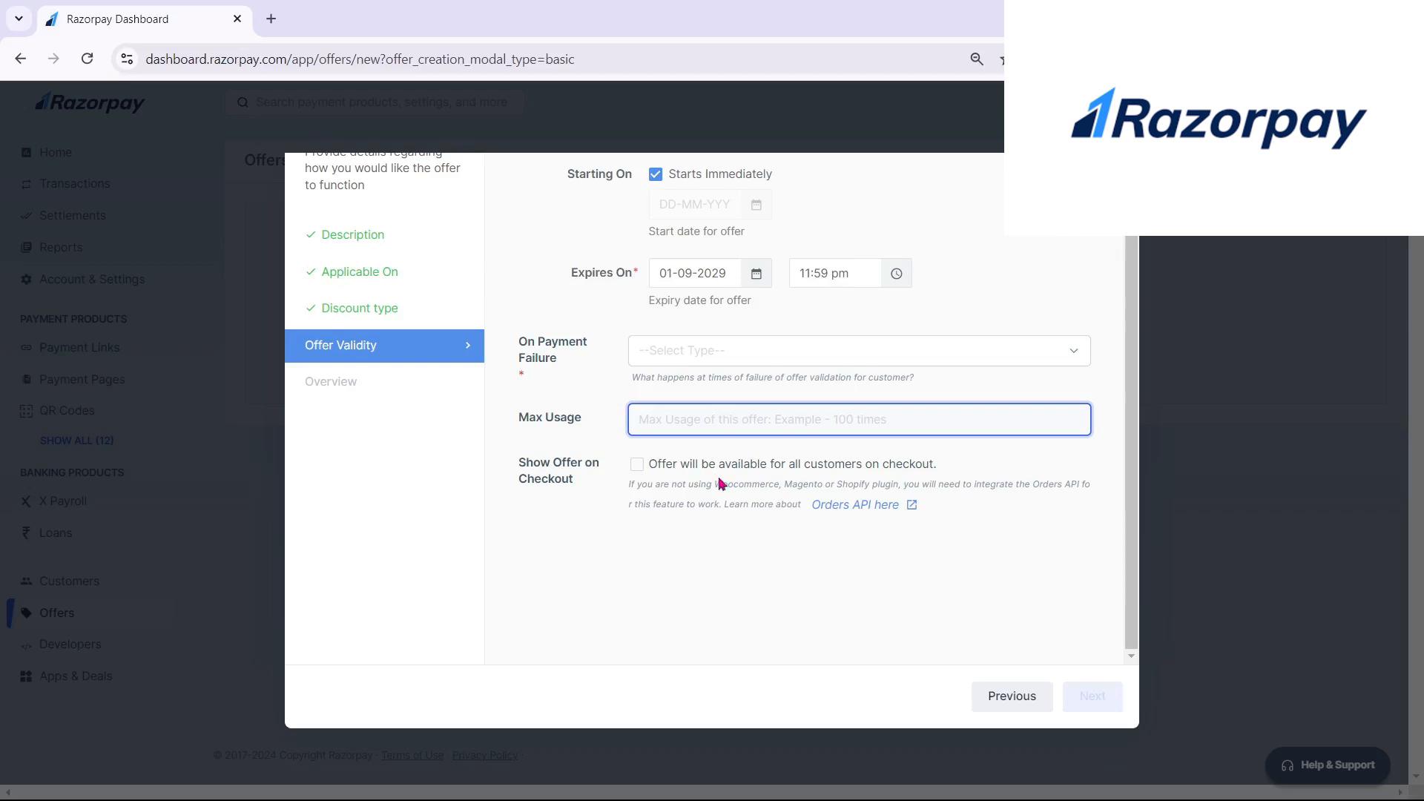
left_click(992, 695)
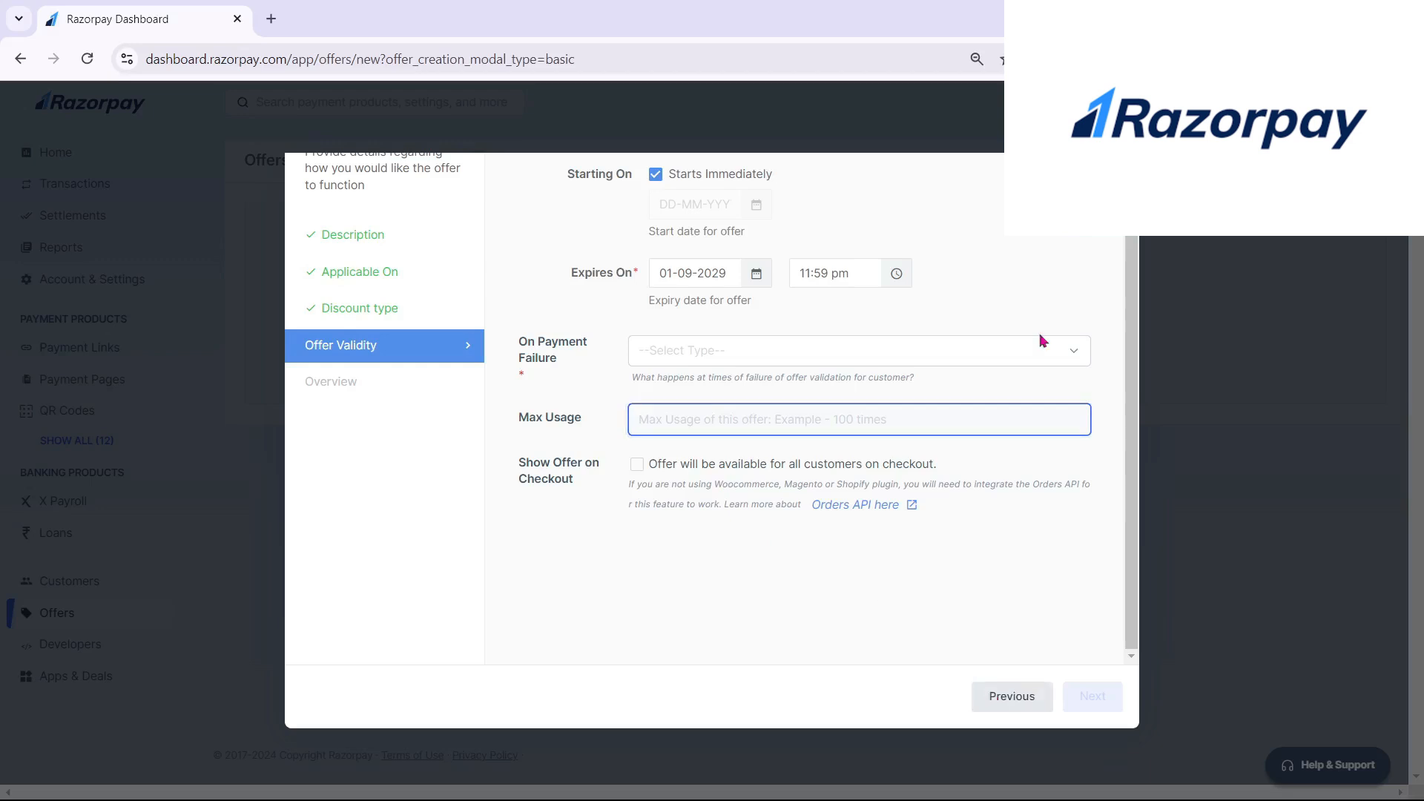
left_click(1216, 253)
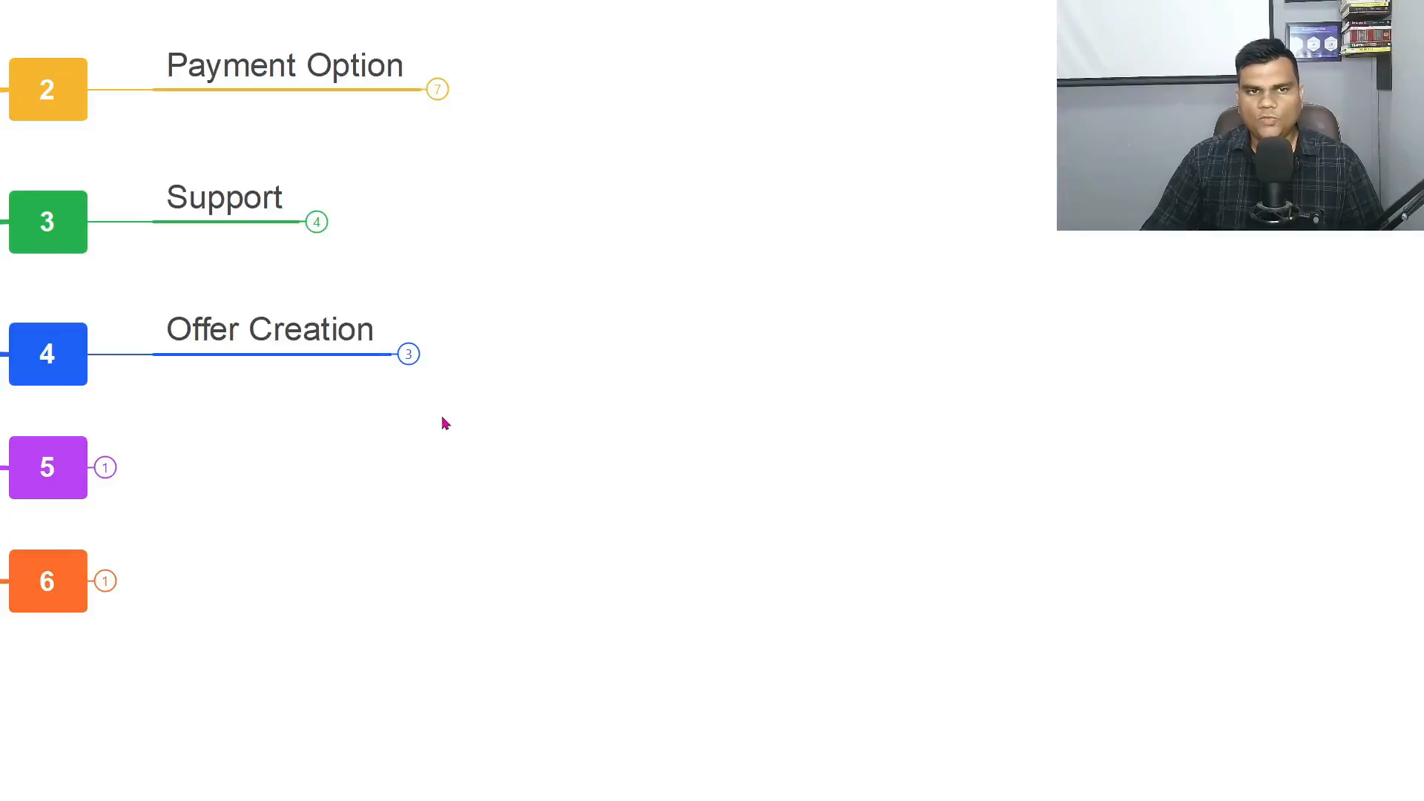
In the mind map, expand the Offer Creation branch, go through its three subtopics and collapse it again
left_click(408, 354)
left_click(540, 286)
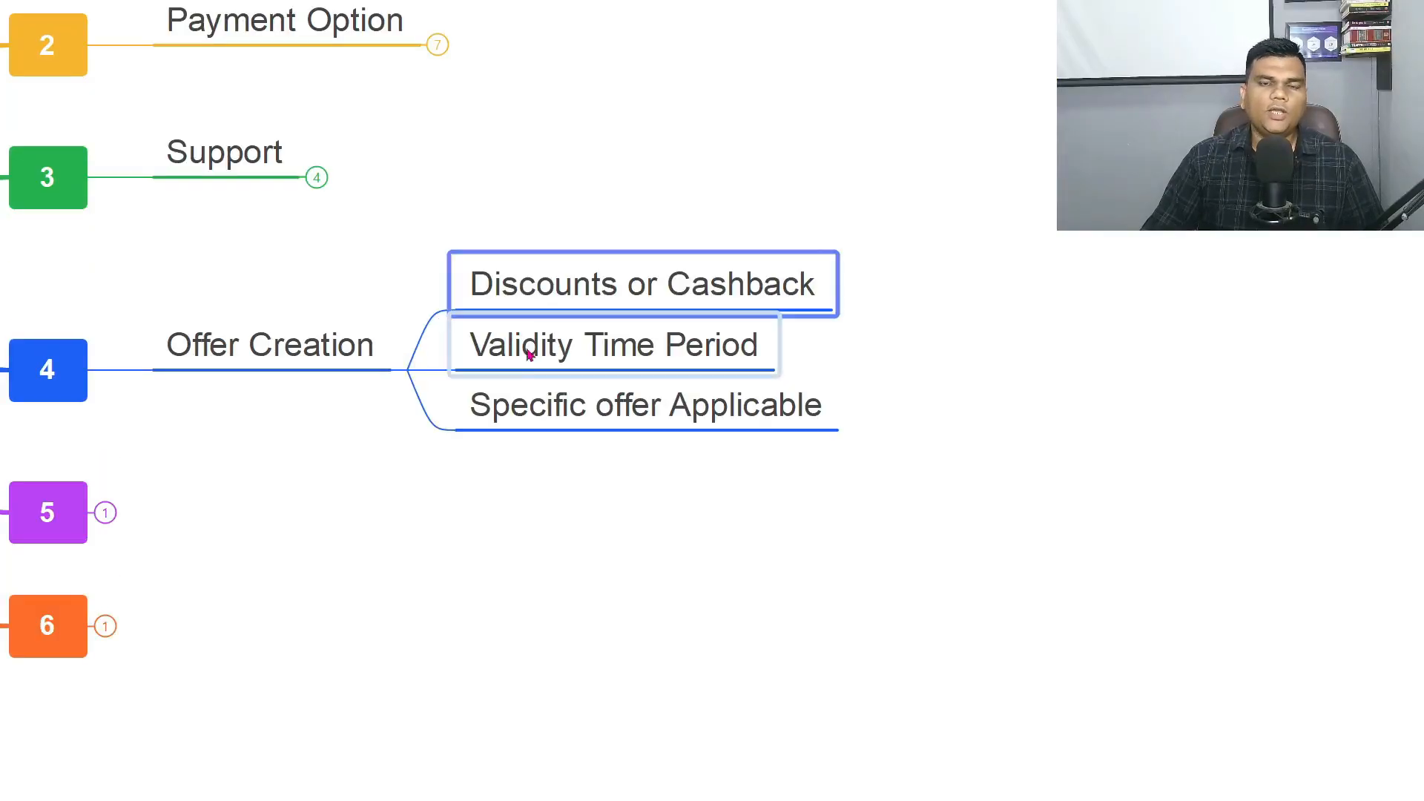
left_click(528, 353)
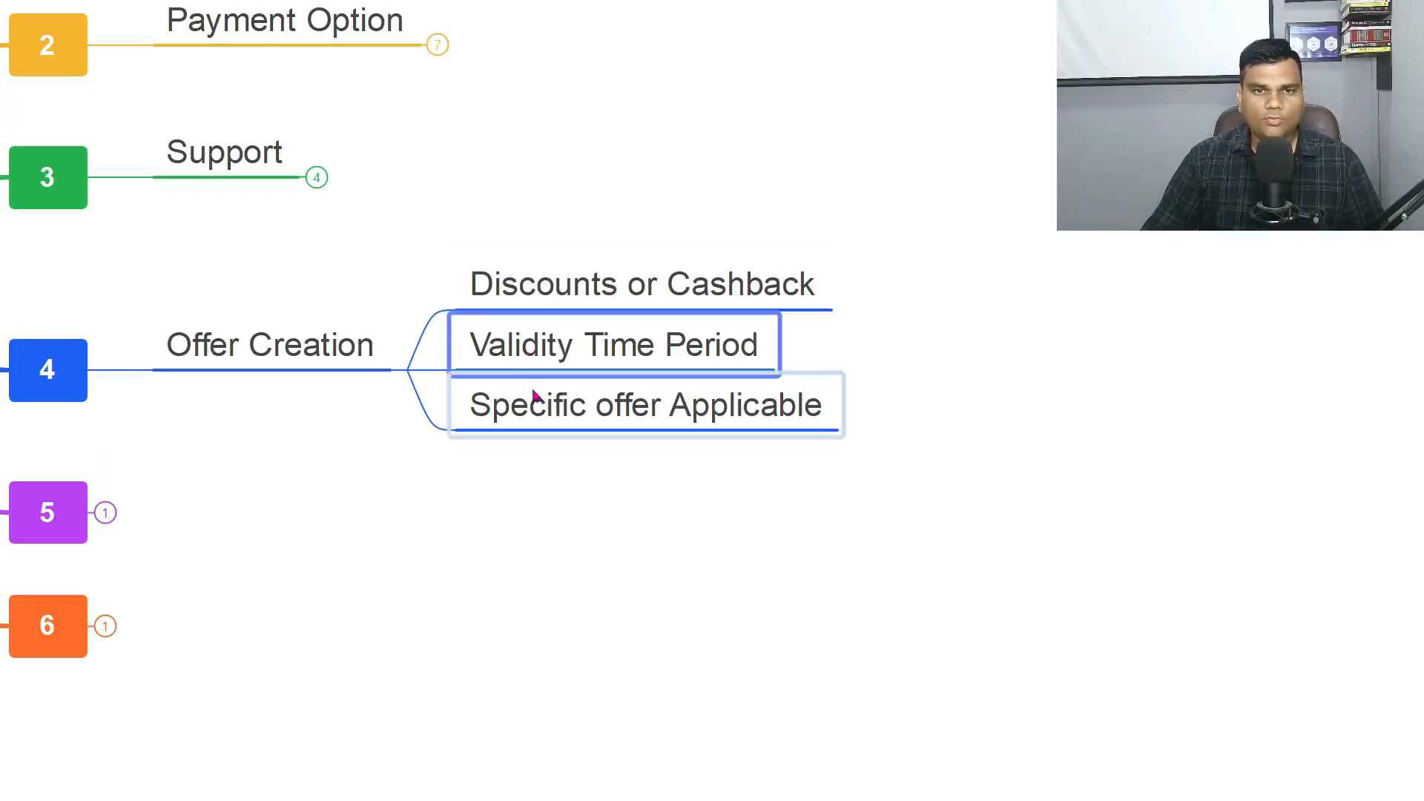
left_click(535, 405)
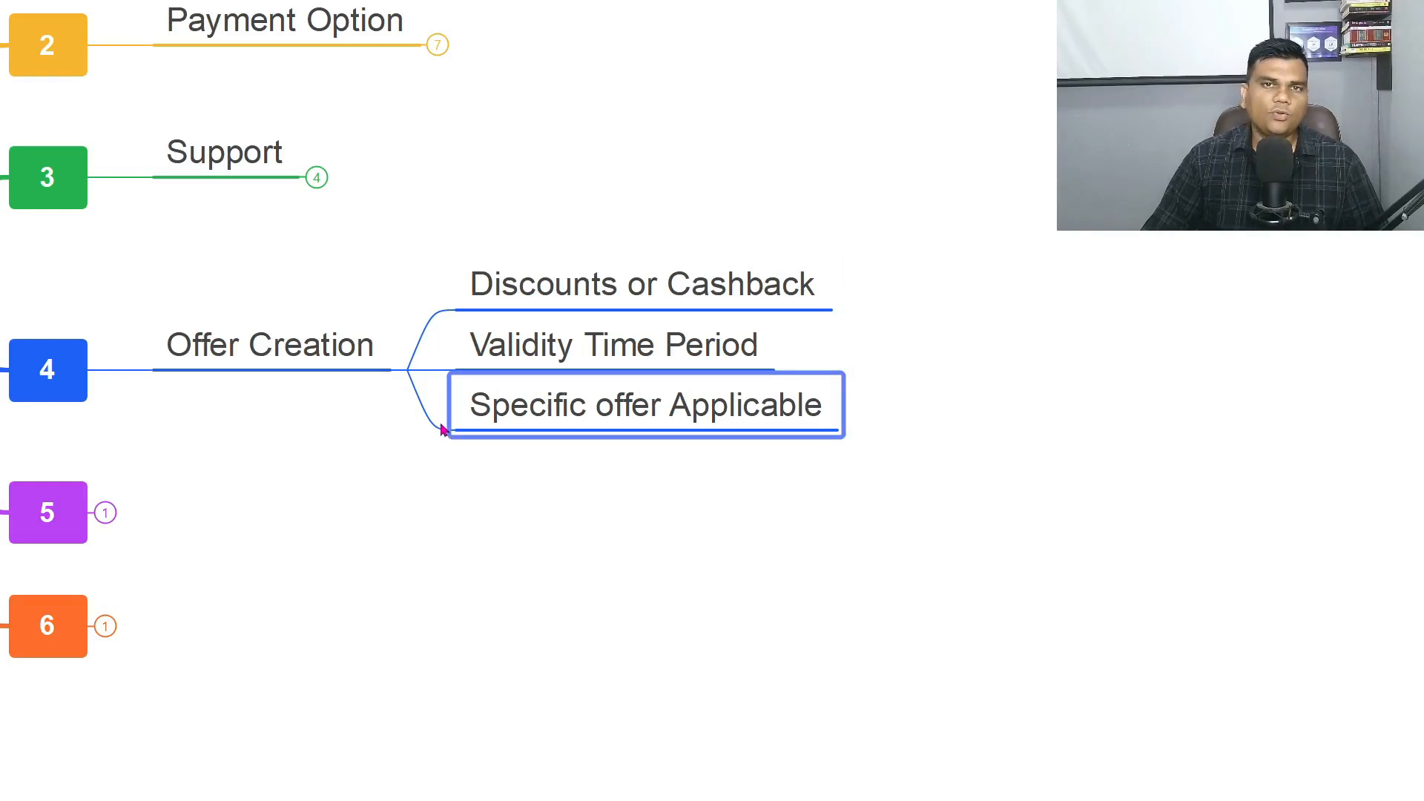
left_click(409, 370)
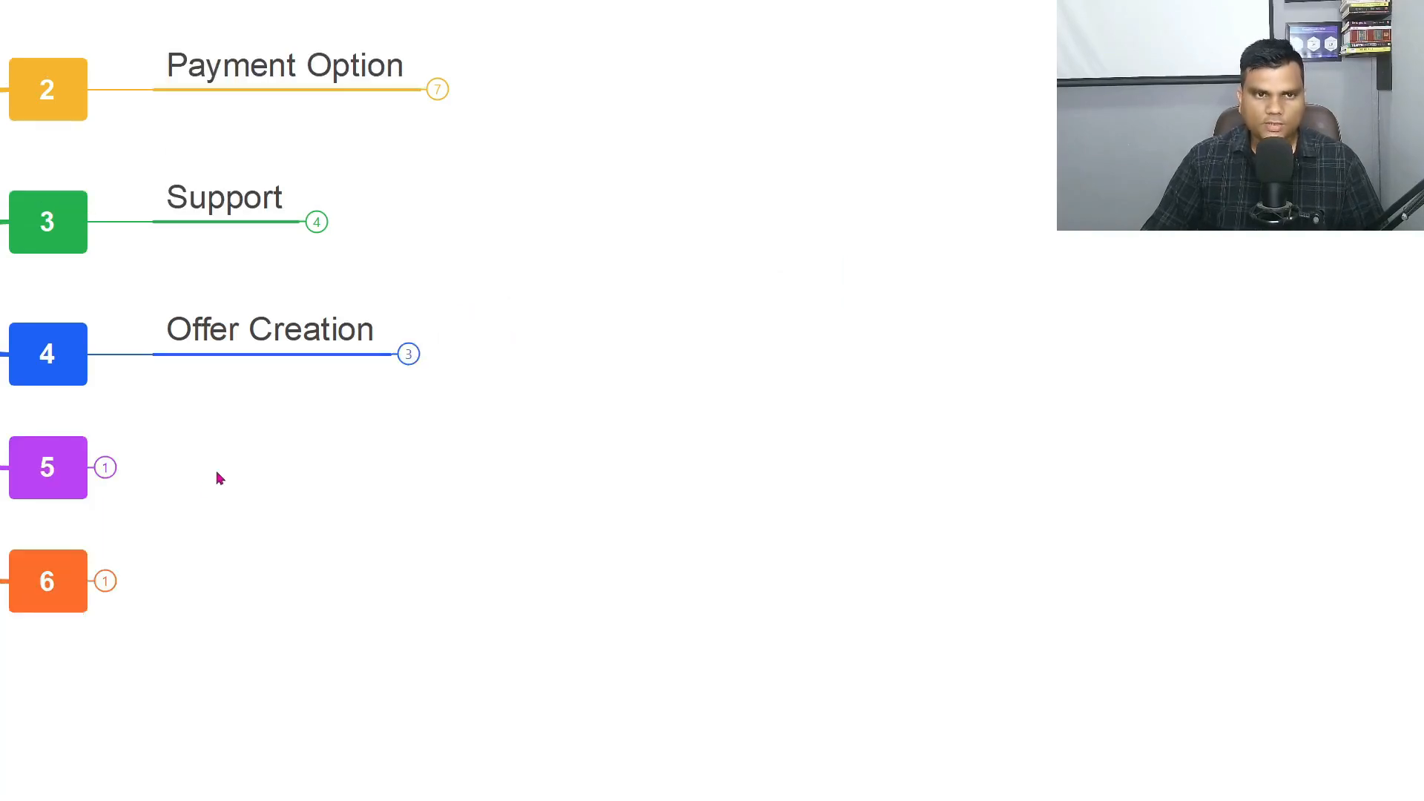
Expand branch 5 of the mind map to show Live Mode Vs Test Mode and its Live See subtopic
left_click(106, 470)
left_click(371, 457)
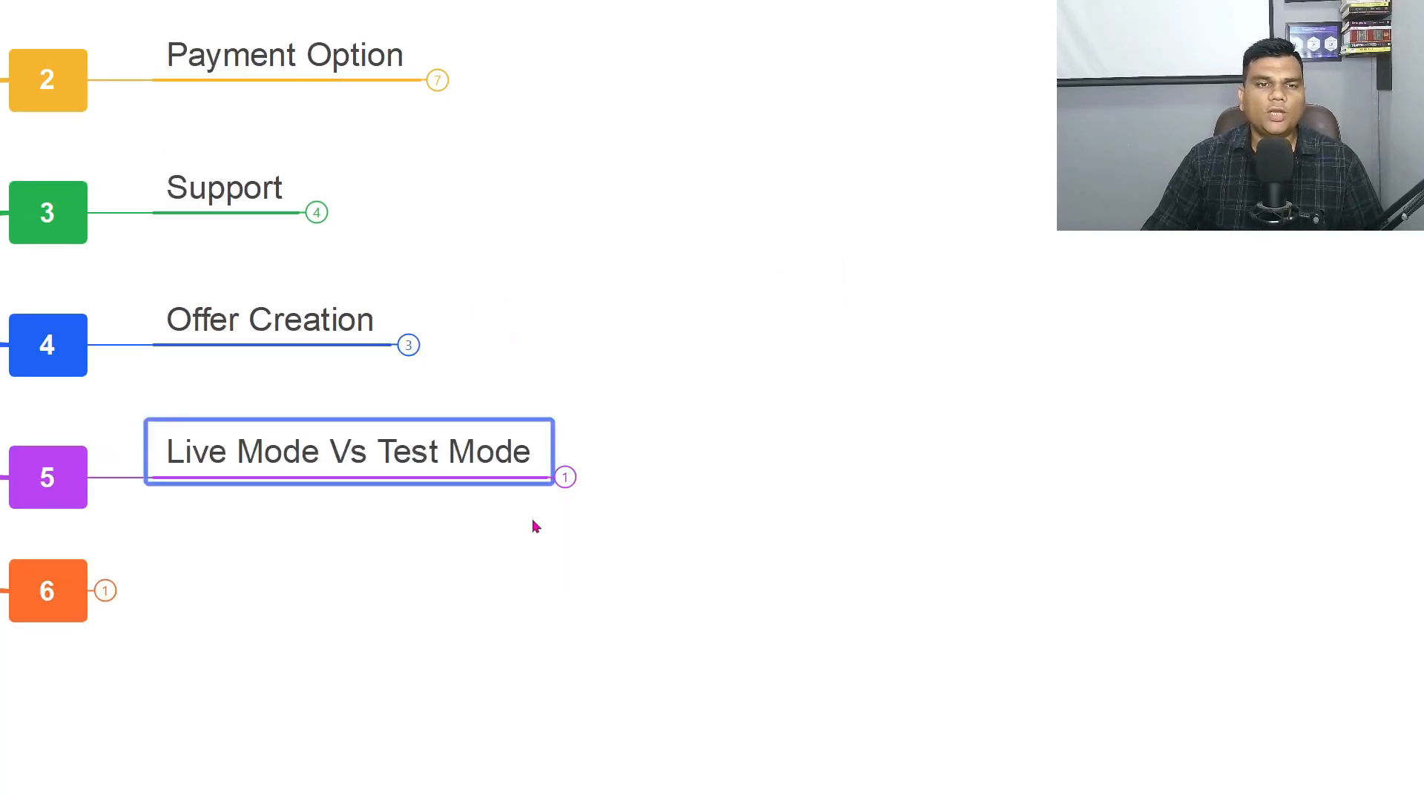
left_click(567, 478)
left_click(691, 460)
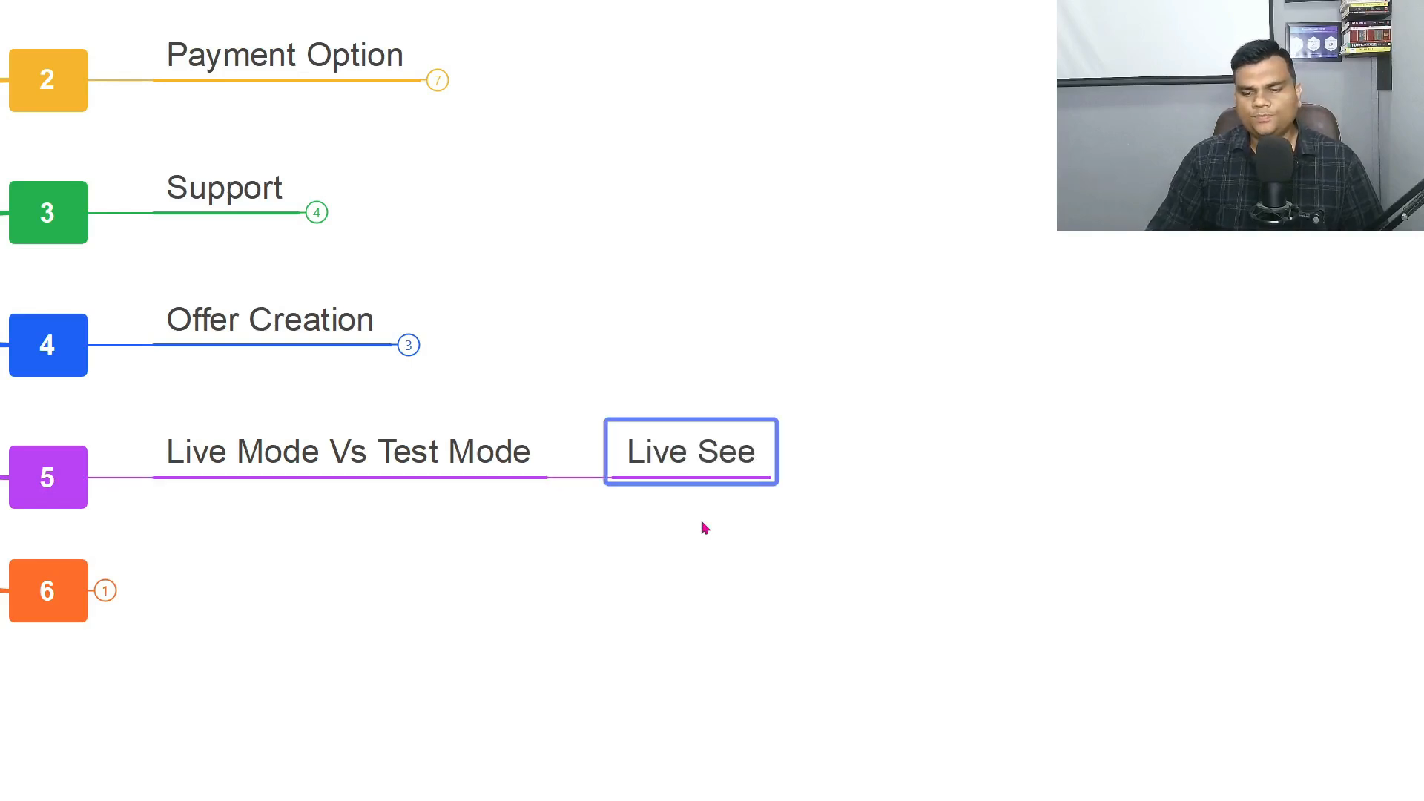